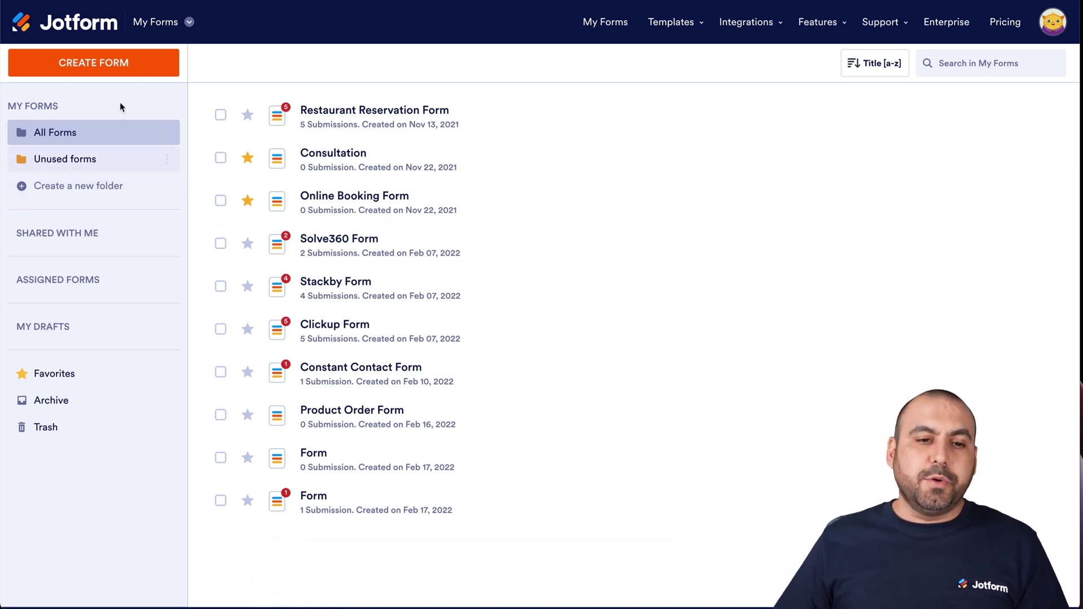
# Start a new blank Classic Form from scratch.
pyautogui.click(121, 65)
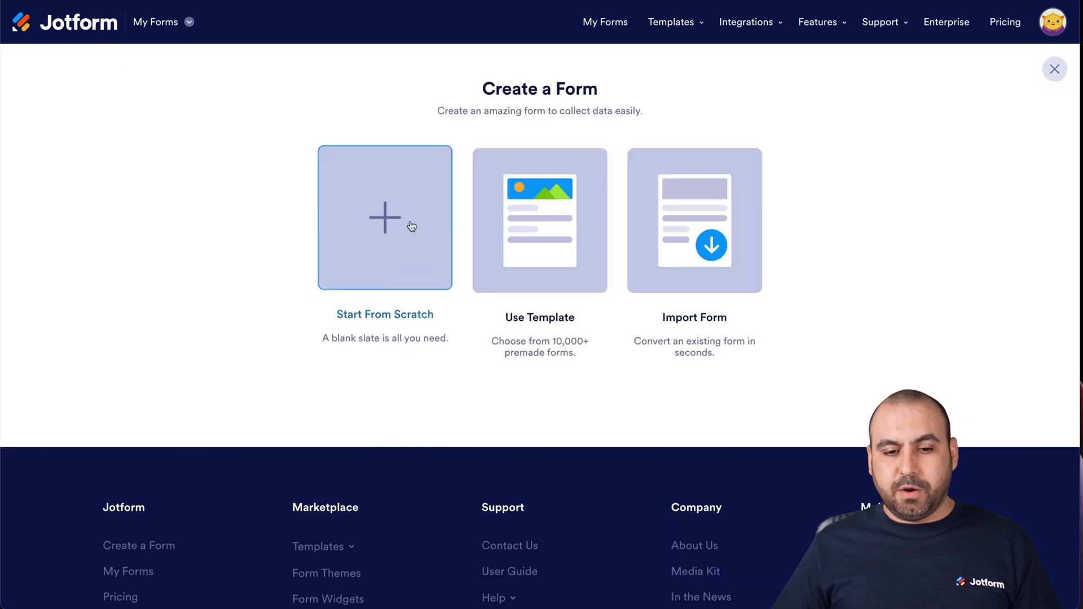
pyautogui.click(418, 218)
pyautogui.click(397, 234)
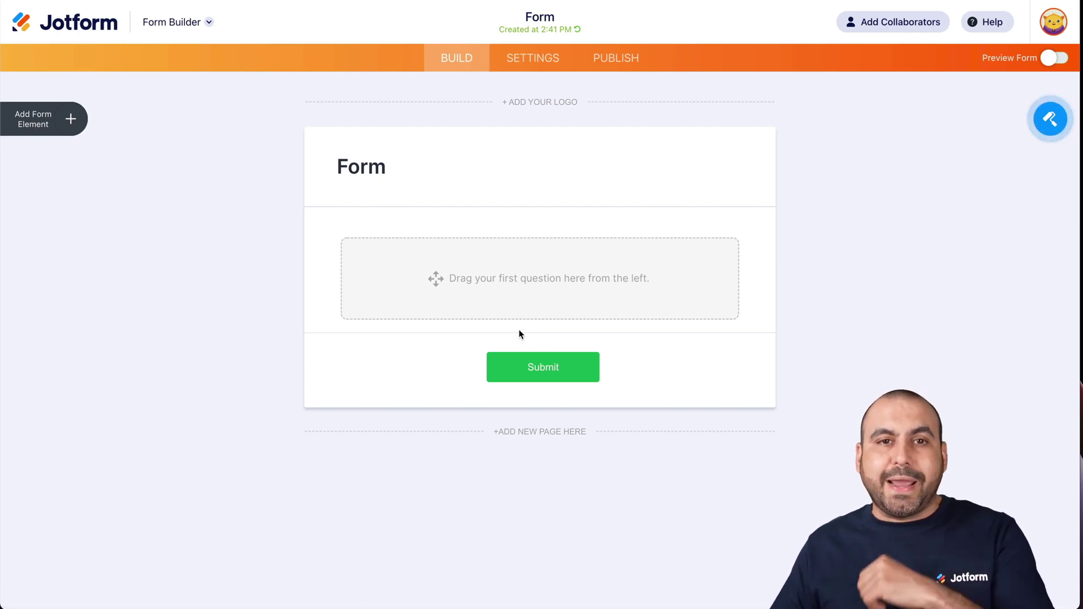
# Add Full Name, Short Text, Dropdown and Email fields to the form.
pyautogui.click(72, 119)
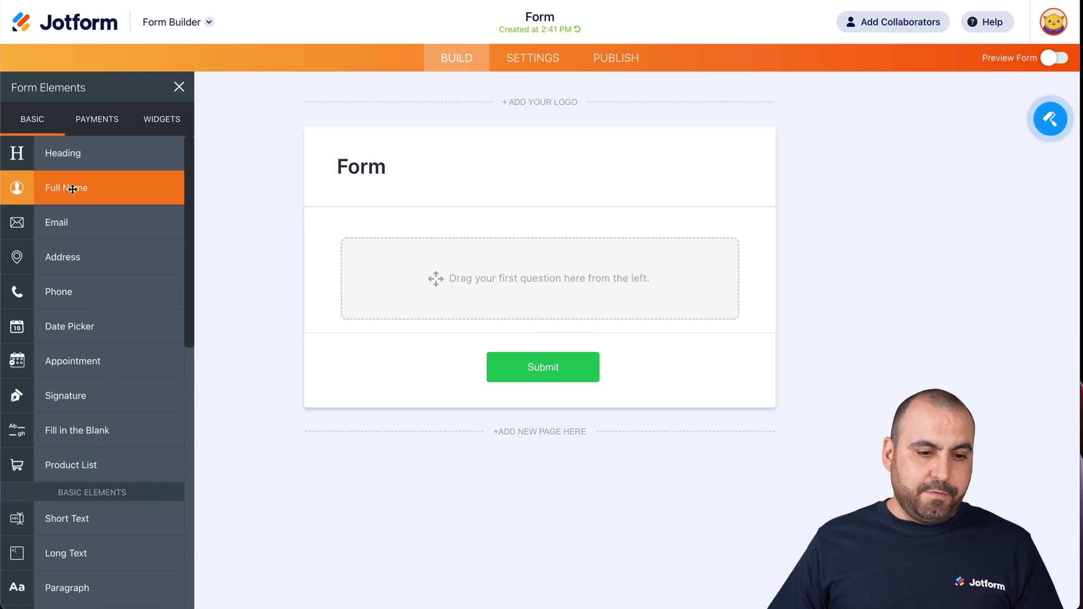
pyautogui.click(73, 189)
pyautogui.scroll(-2, 70, 395)
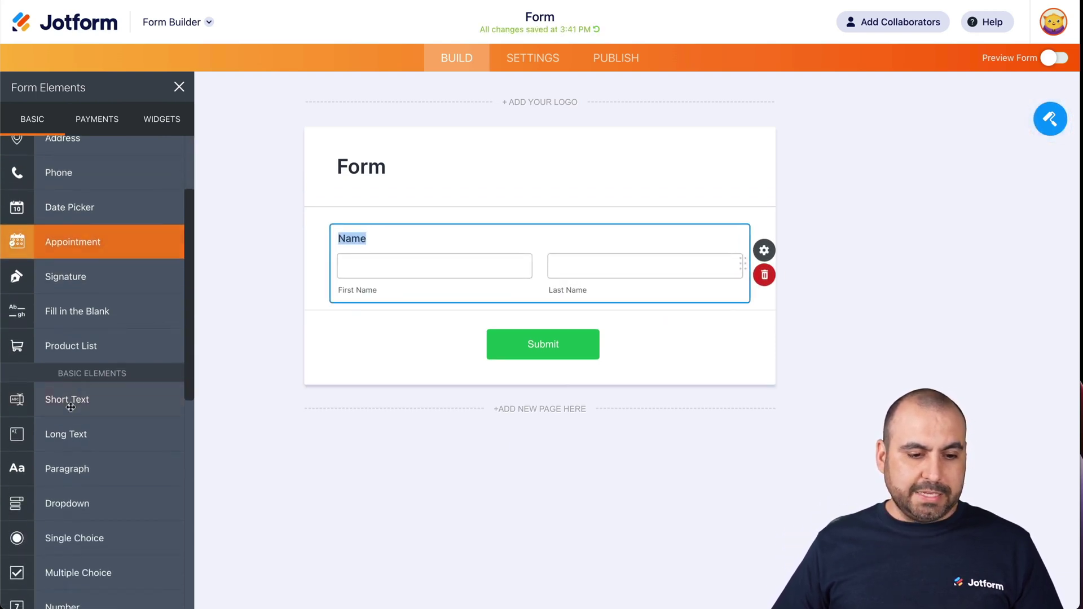
pyautogui.click(71, 401)
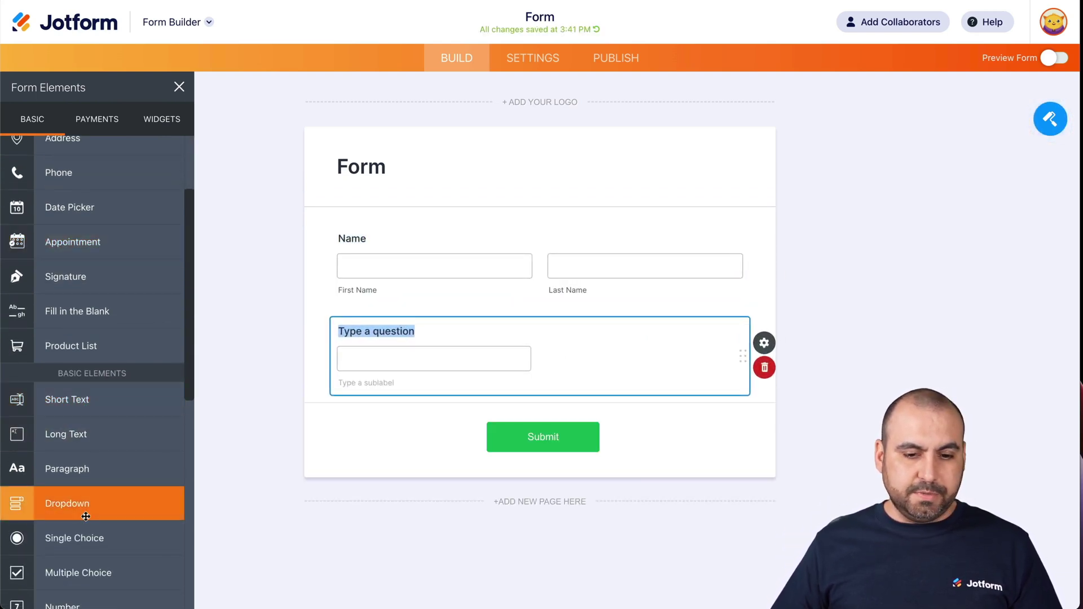
pyautogui.click(86, 517)
pyautogui.scroll(3, 90, 338)
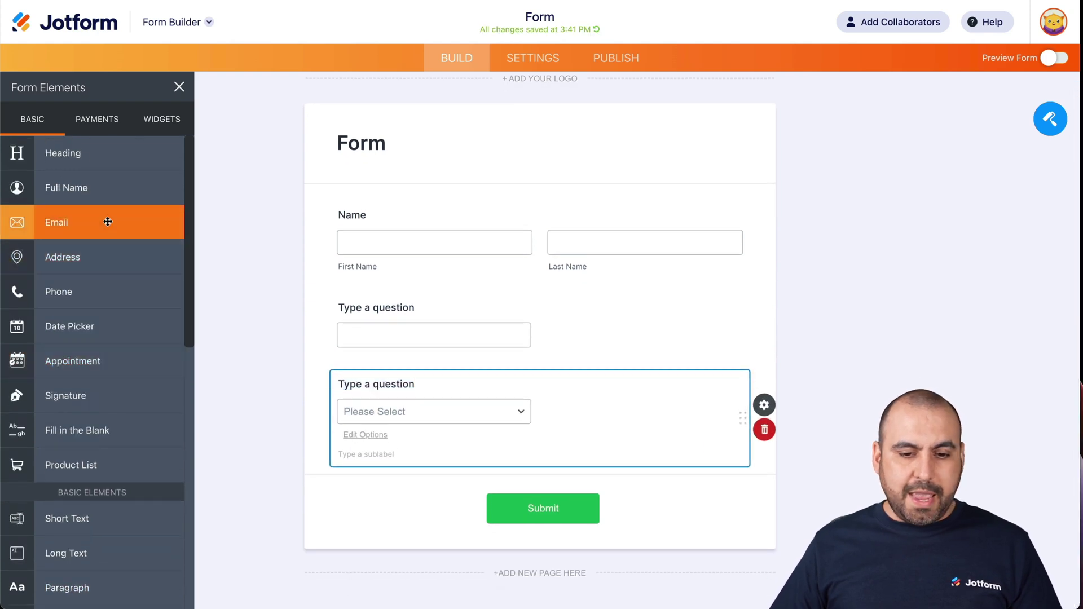
pyautogui.click(107, 221)
pyautogui.click(384, 249)
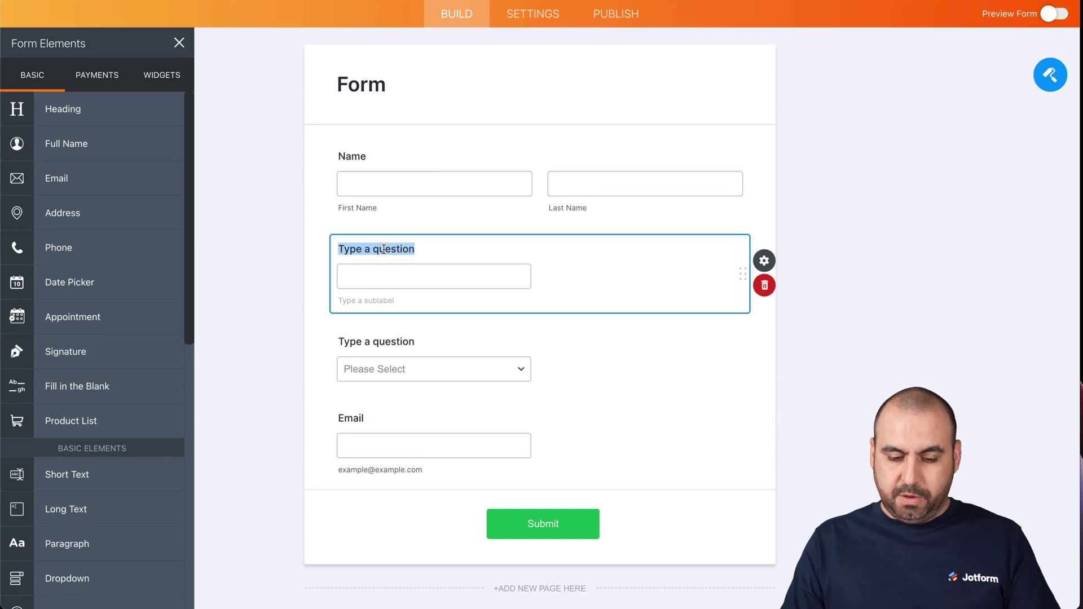
# Label the questions 'How did you hear about us' and 'What search engine do you prefer?'.
pyautogui.write('How did you ')
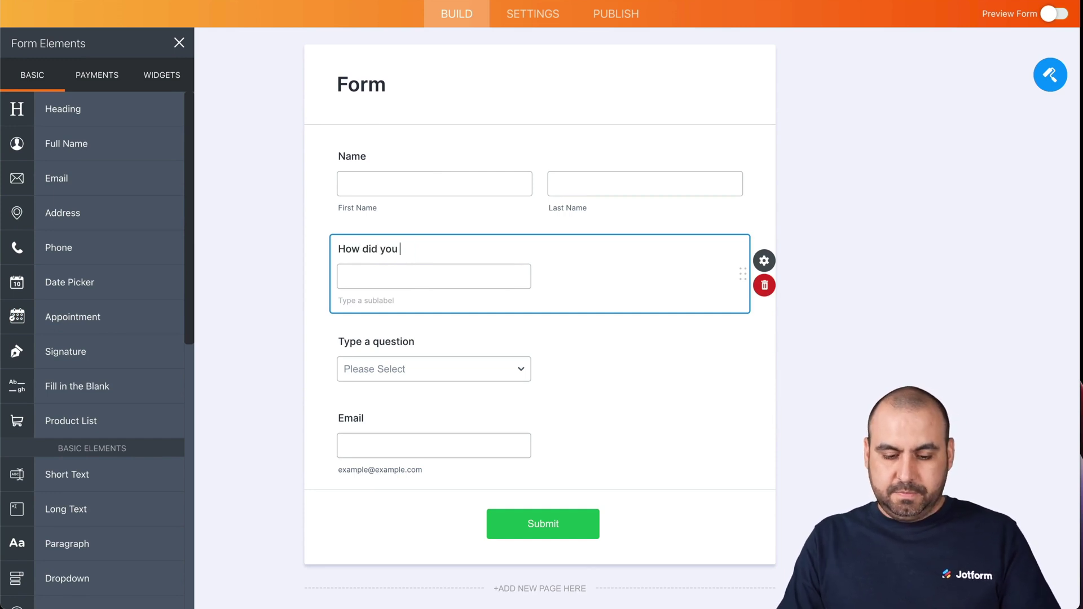
pyautogui.write('hear about us?')
pyautogui.click(361, 355)
pyautogui.click(384, 325)
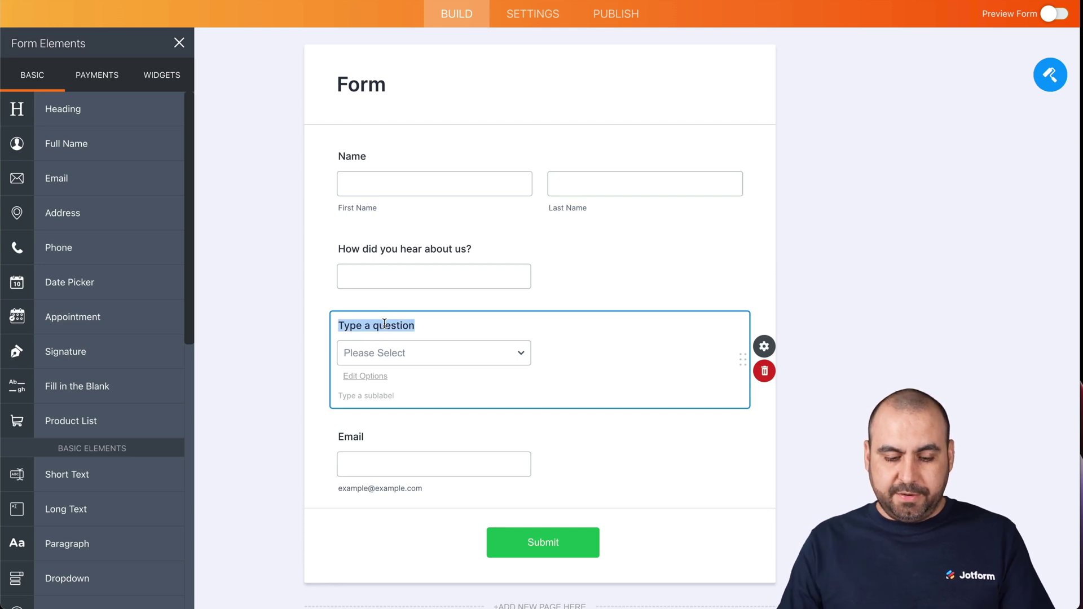
pyautogui.write('What search engine do you pref')
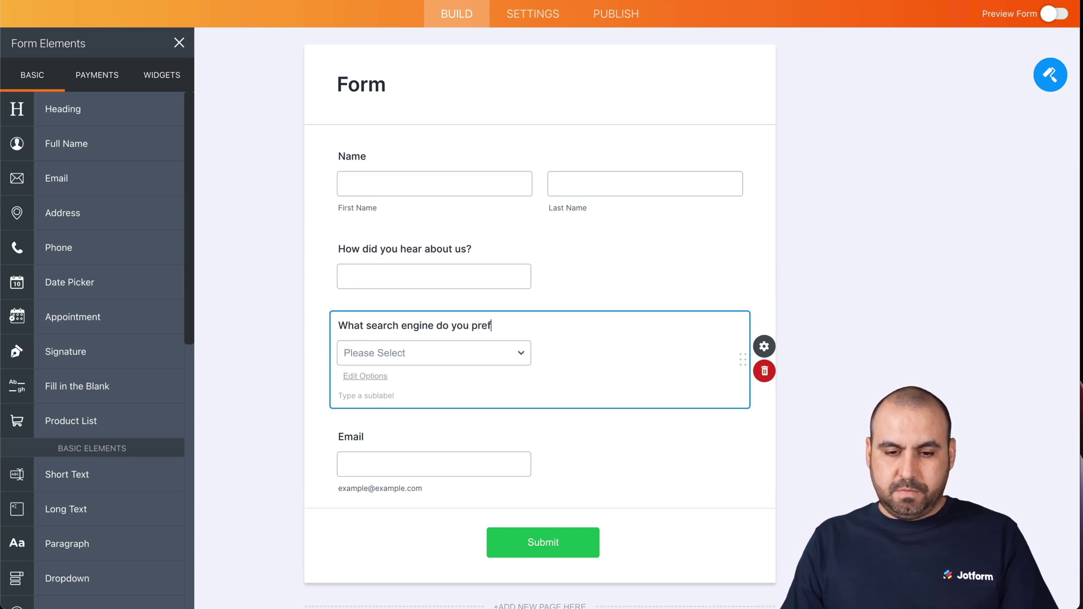
pyautogui.write('er?')
# Fill the dropdown with search-engine choices starting with Google and save them.
pyautogui.click(368, 375)
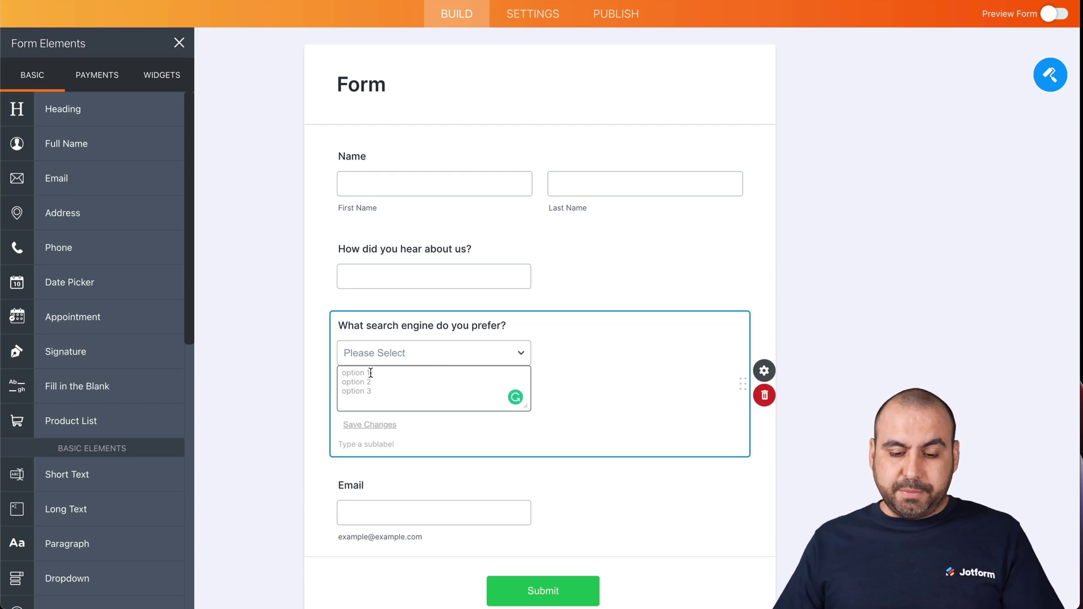
pyautogui.write('Google ')
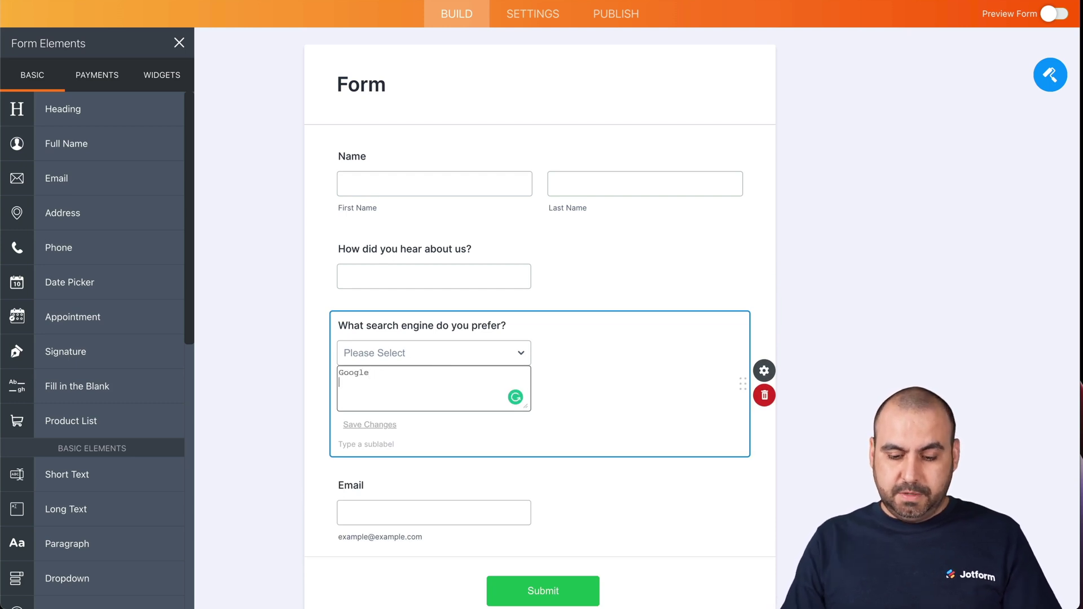
pyautogui.write('Duck Duck ')
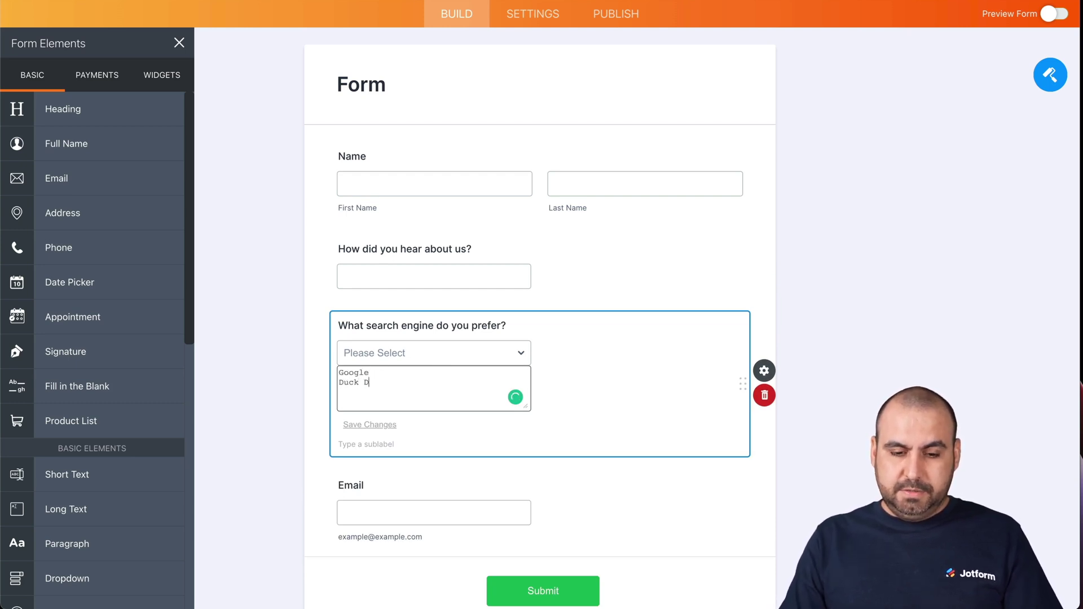
pyautogui.write('Bing')
pyautogui.click(331, 375)
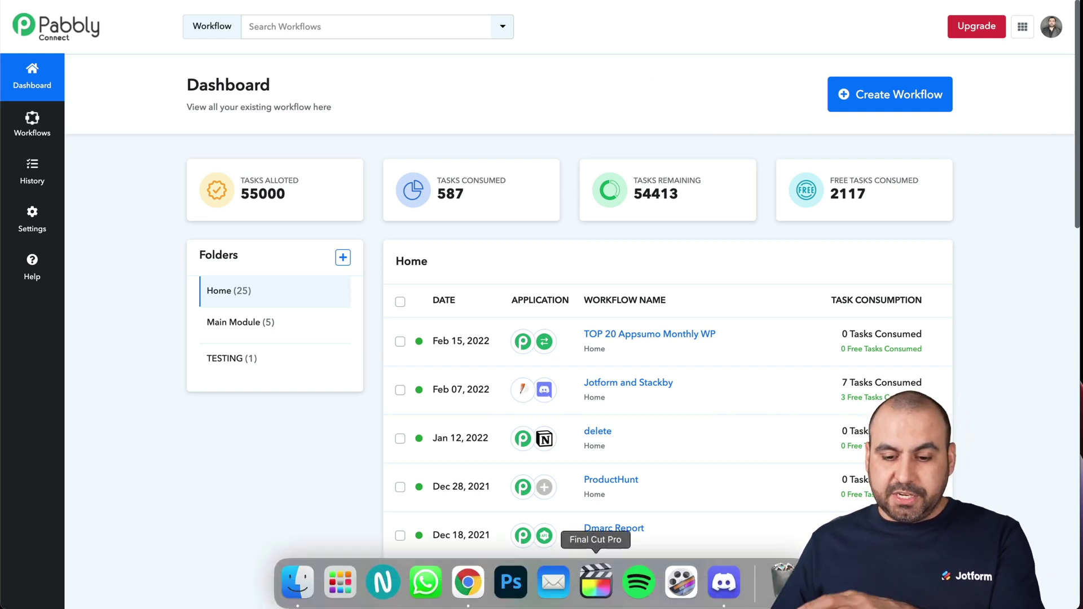
# Bring the Discord app to the front from the dock.
pyautogui.click(718, 582)
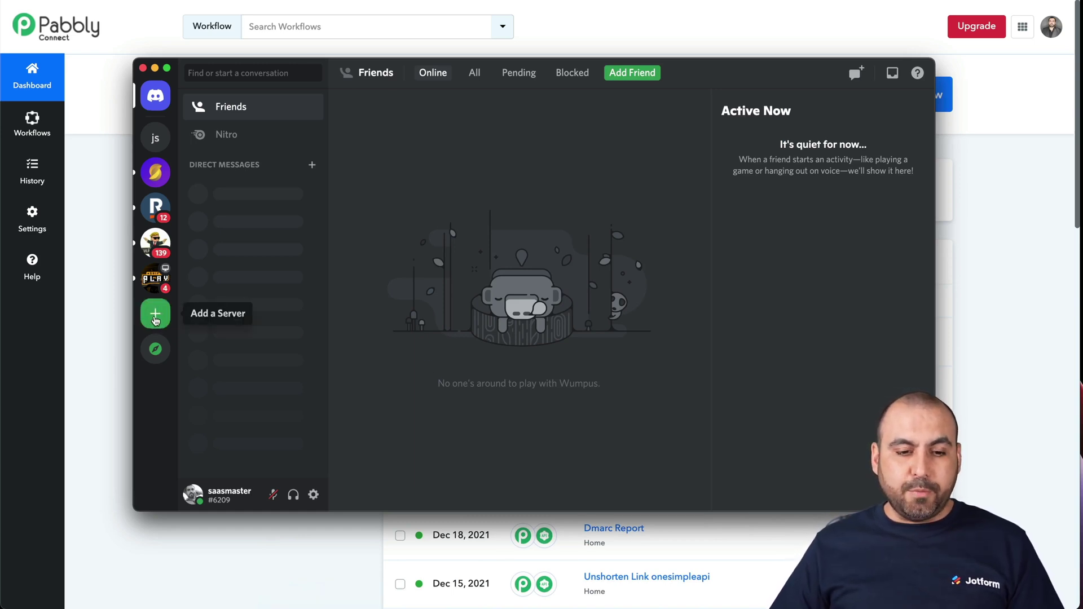
# Create a Discord server of your own, for me and my friends, named 'server'.
pyautogui.click(156, 320)
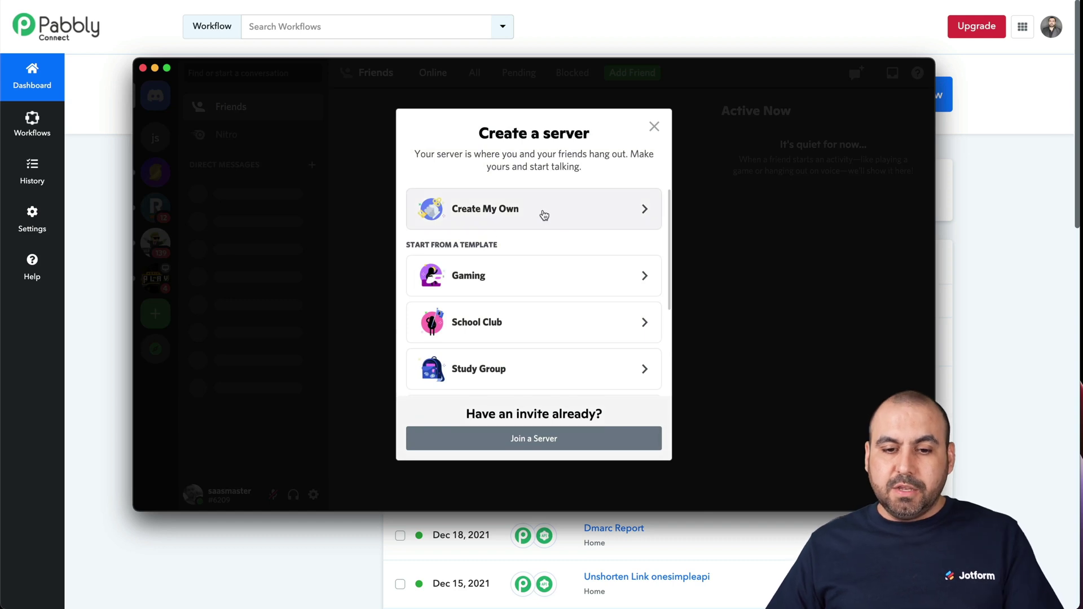
pyautogui.click(530, 208)
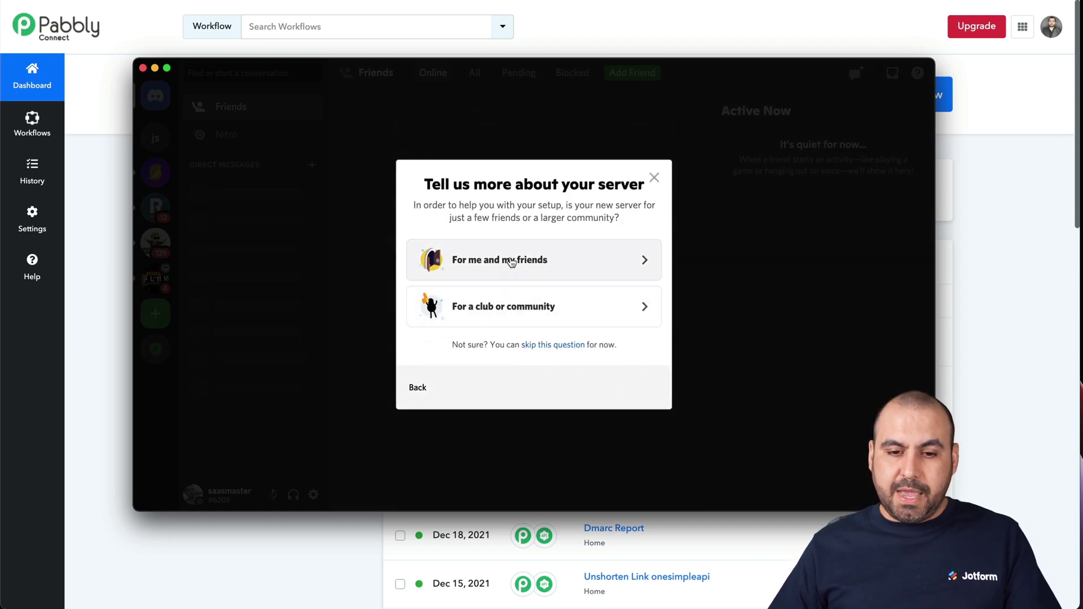
pyautogui.click(573, 259)
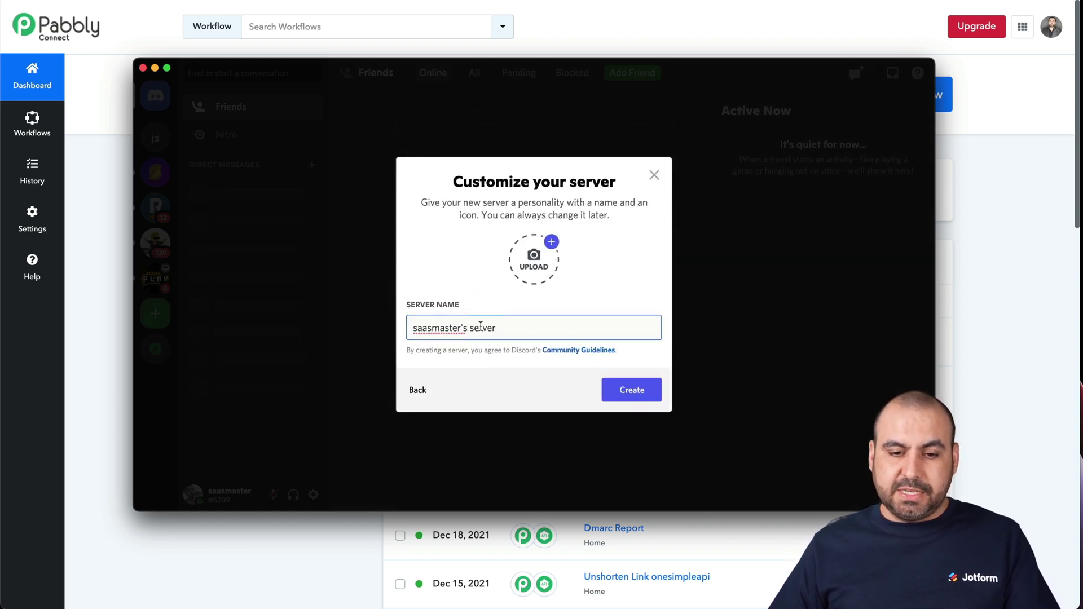
pyautogui.moveTo(469, 329); pyautogui.dragTo(388, 333)
pyautogui.press('BackSpace')
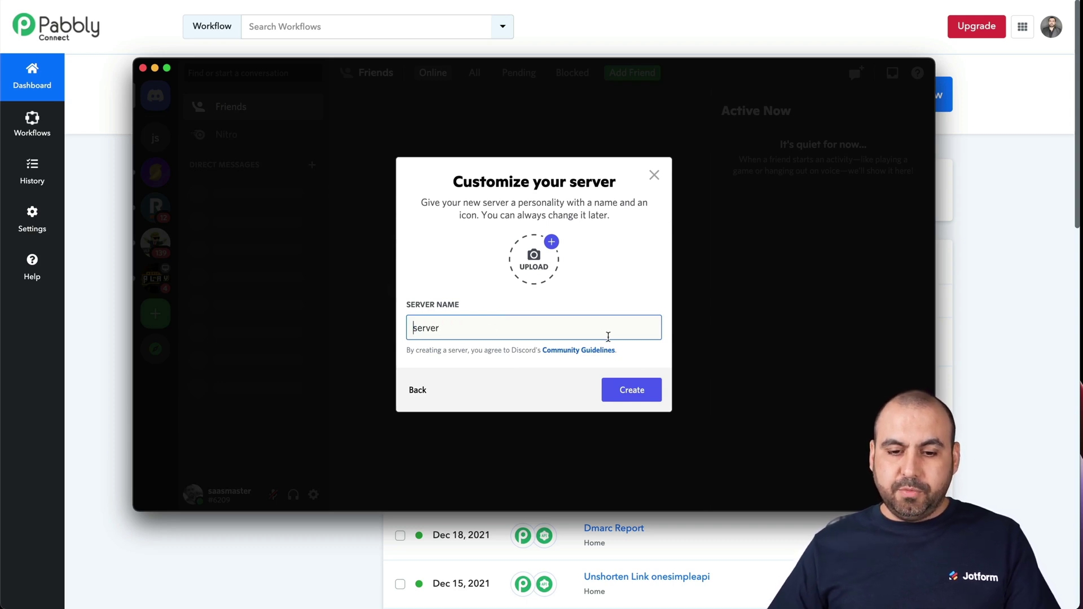
pyautogui.click(633, 390)
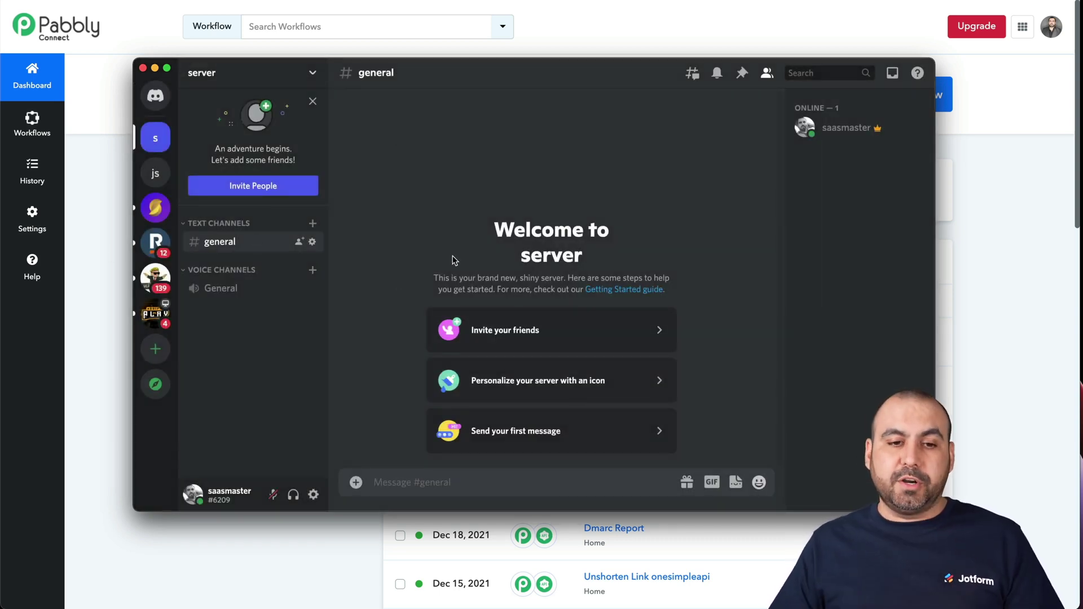
# Create a Spidey Bot webhook posting to #general via Server Settings > Integrations.
pyautogui.click(312, 73)
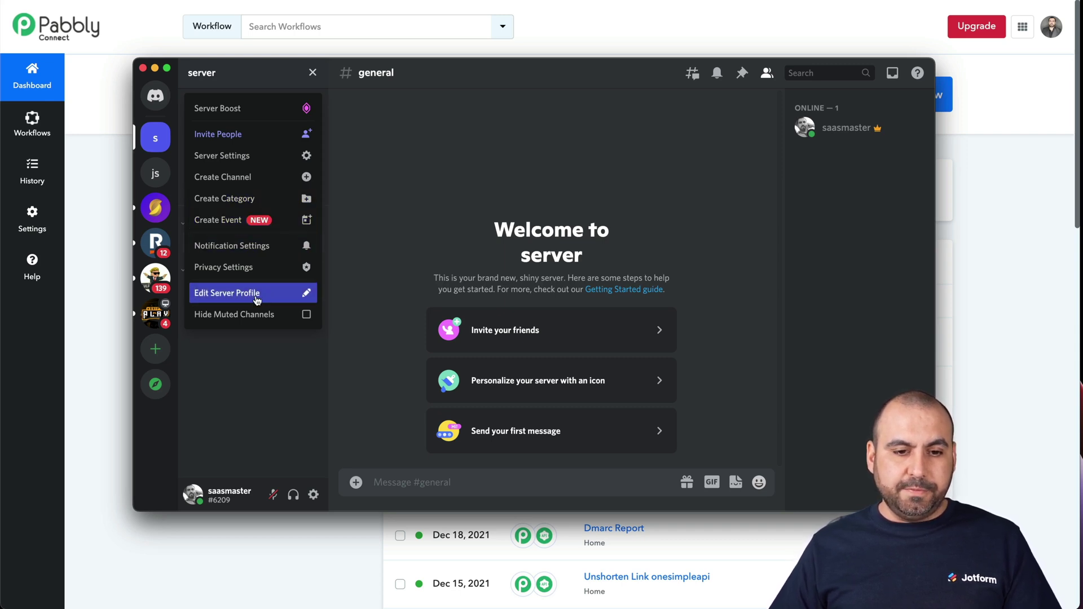
pyautogui.click(253, 160)
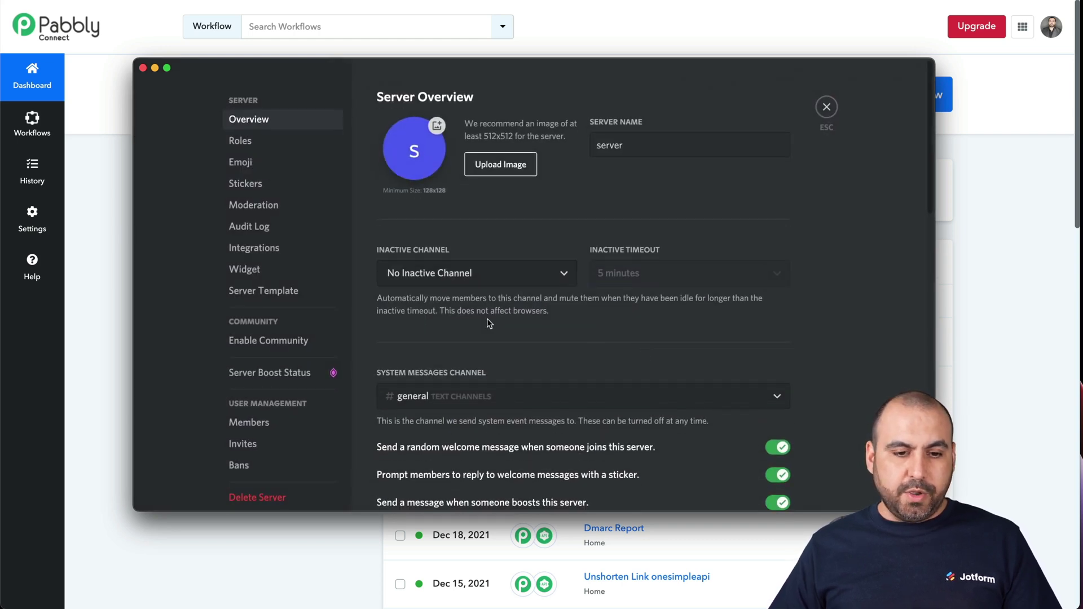
pyautogui.click(305, 250)
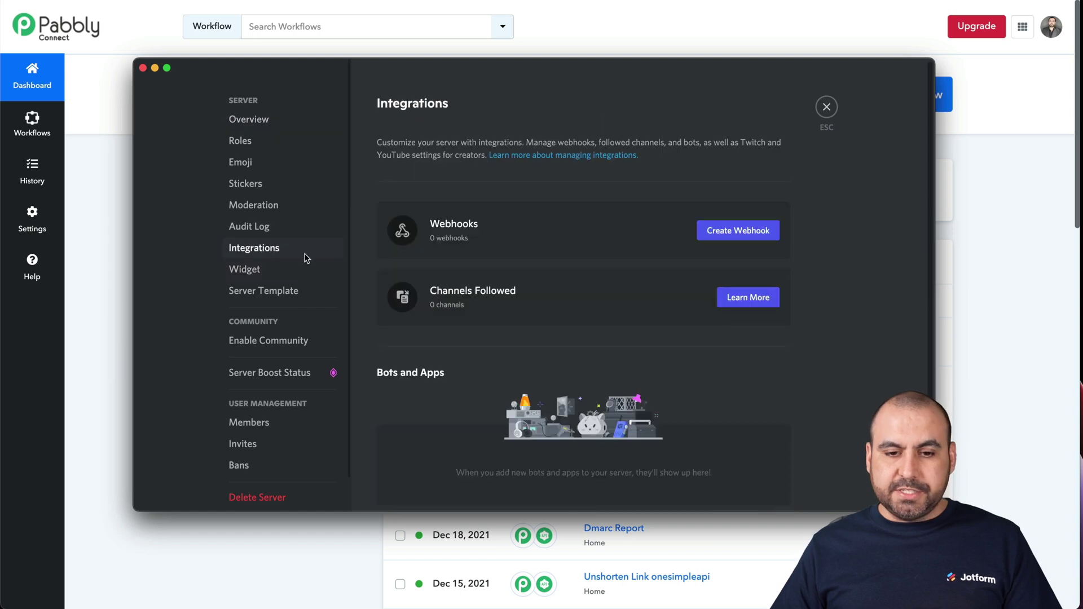
pyautogui.click(766, 231)
pyautogui.click(598, 328)
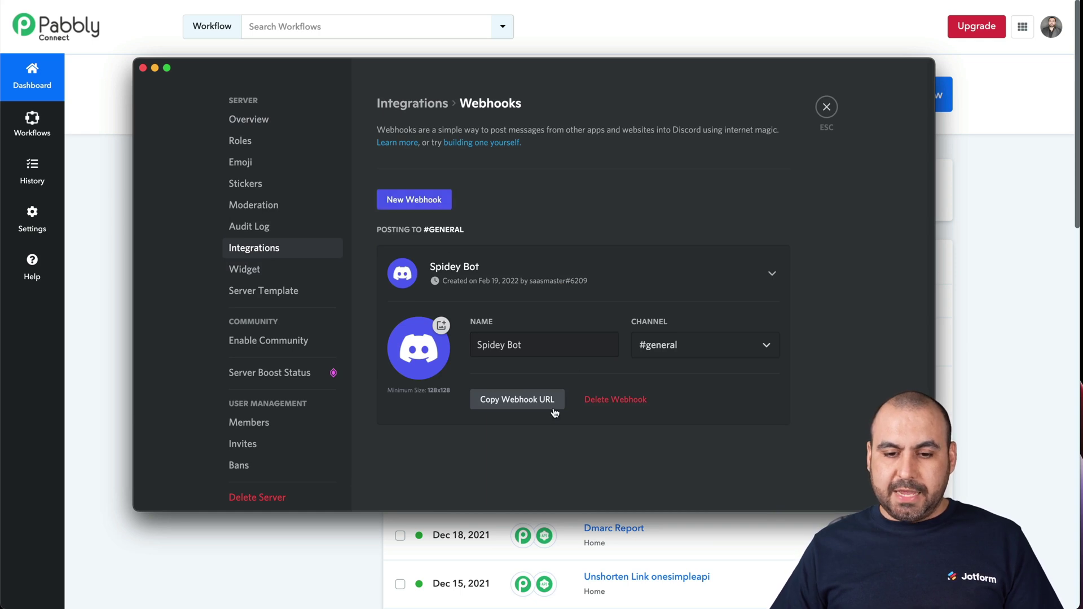
pyautogui.click(534, 405)
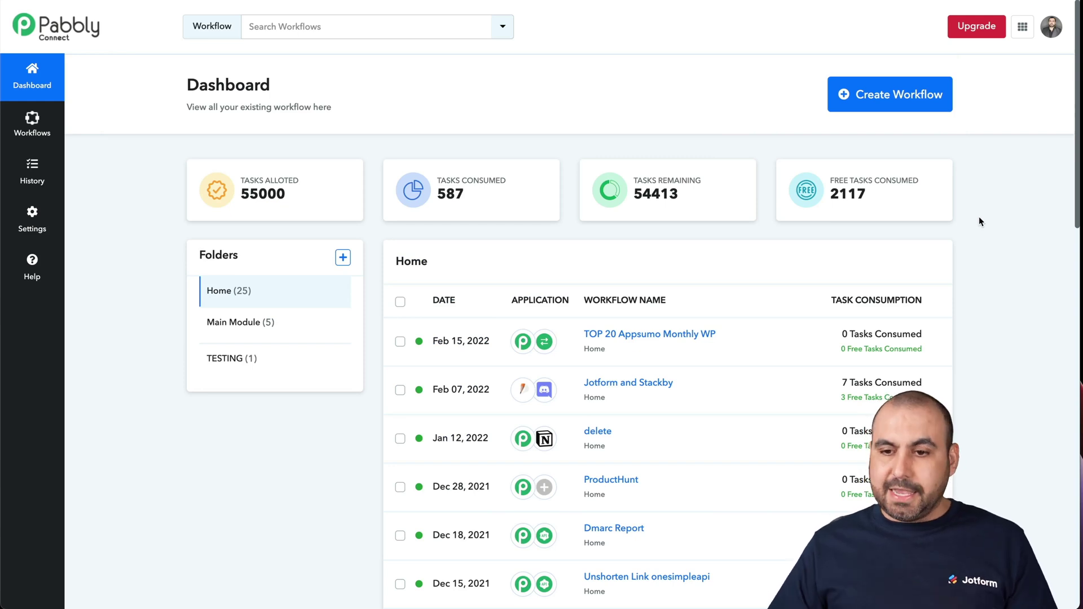
# Open Pabbly Connect's Create Workflow dialog.
pyautogui.click(899, 97)
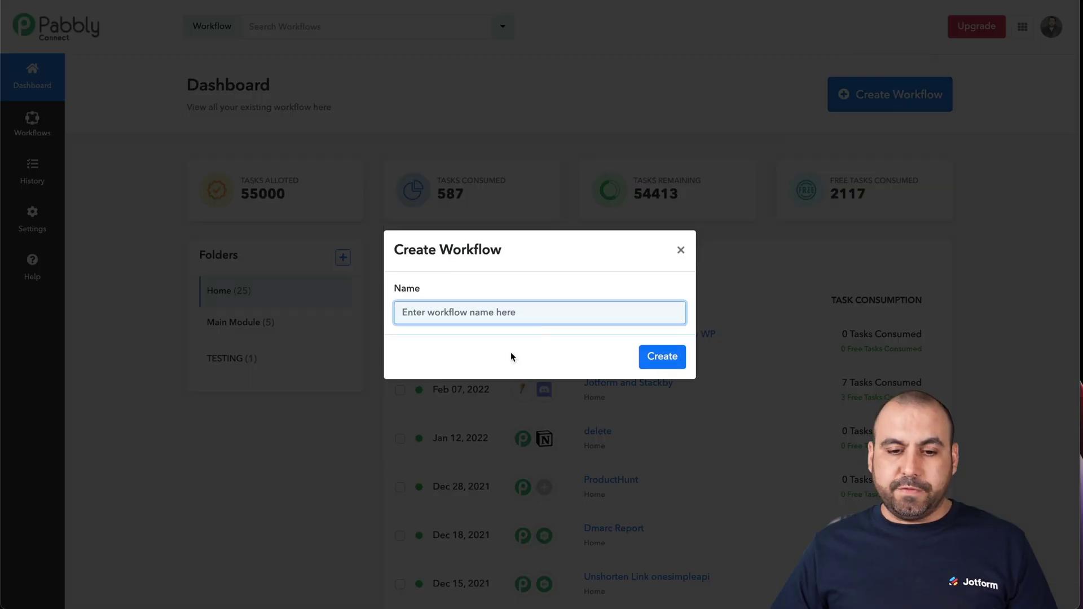
# Create a Pabbly Connect workflow named 'Jotformm'.
pyautogui.write('Jotformm and Discord')
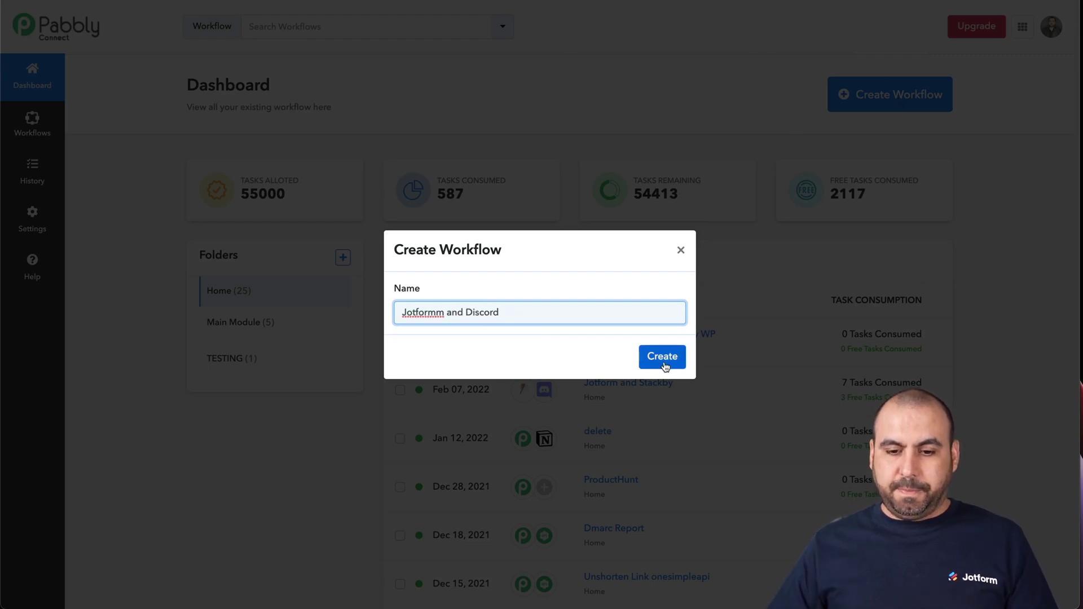
pyautogui.click(672, 358)
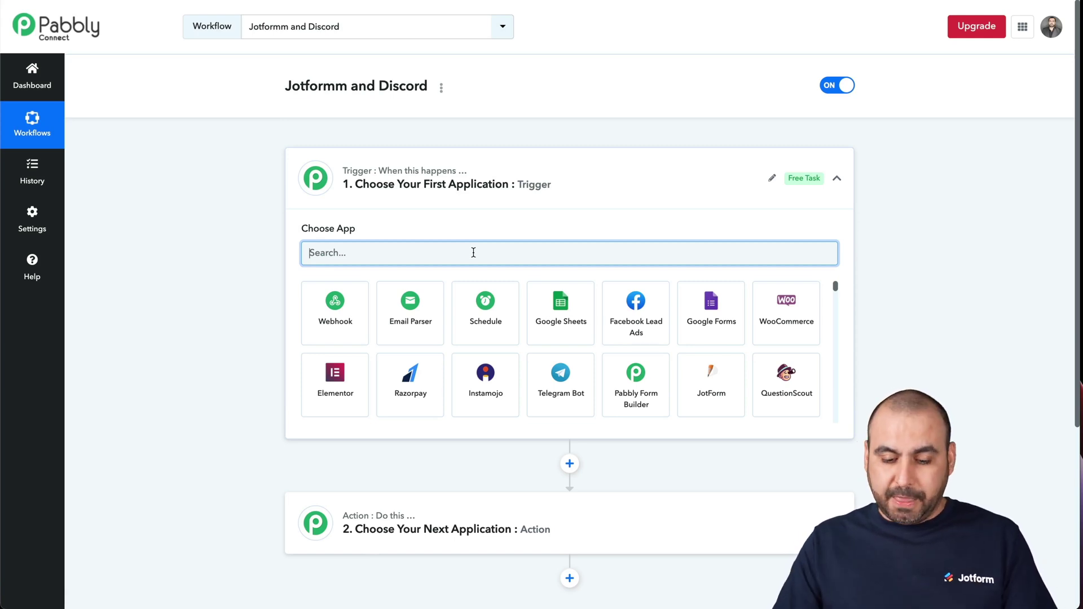
# Set the trigger to JotForm New Response and copy its webhook URL.
pyautogui.write('jotfo')
pyautogui.click(361, 299)
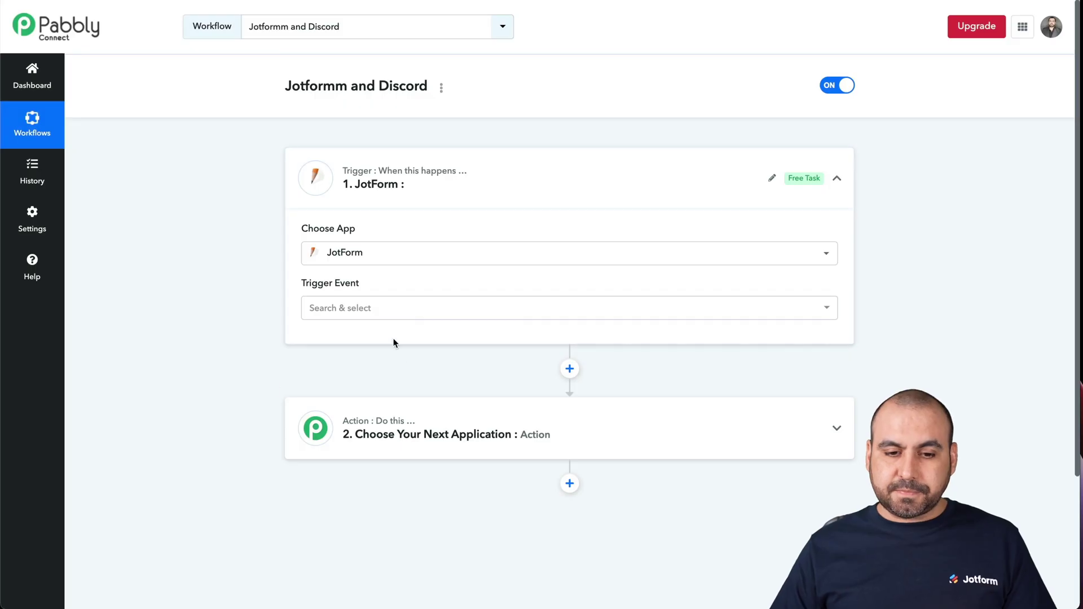
pyautogui.click(415, 310)
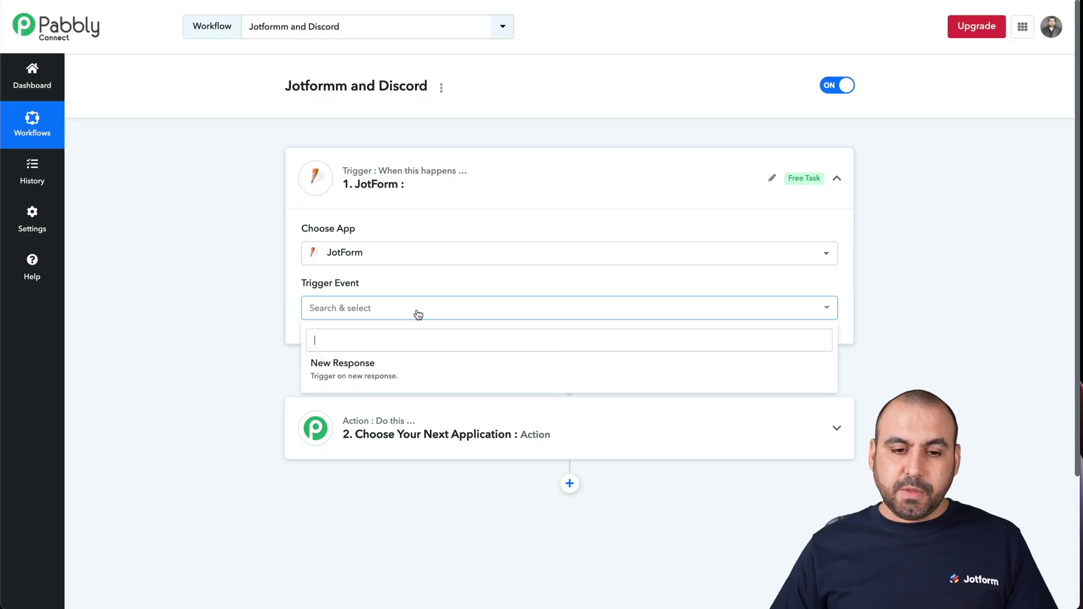
pyautogui.click(380, 369)
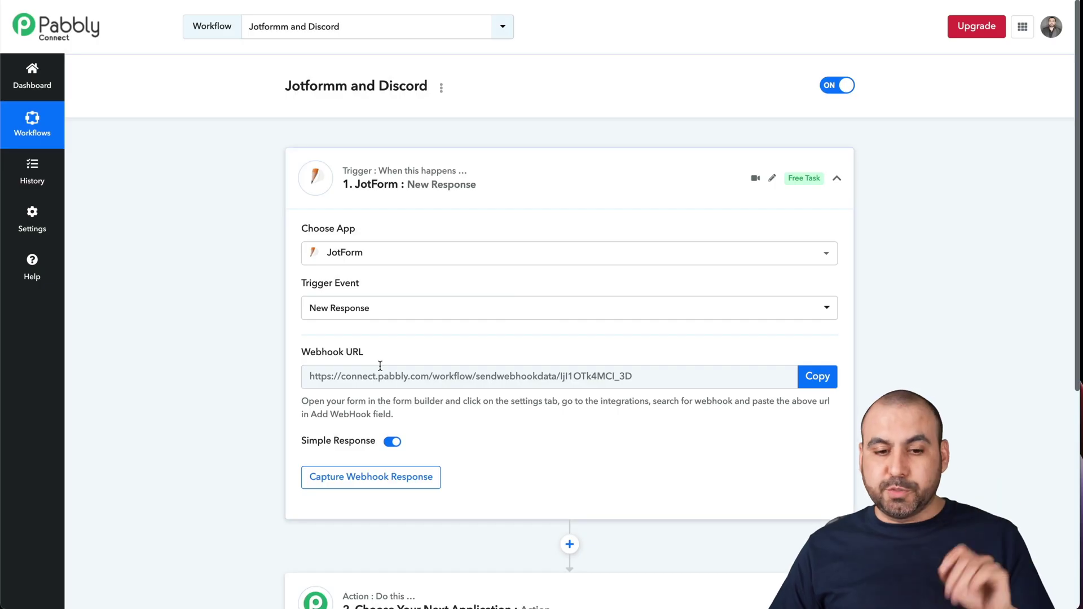
pyautogui.scroll(-1, 461, 418)
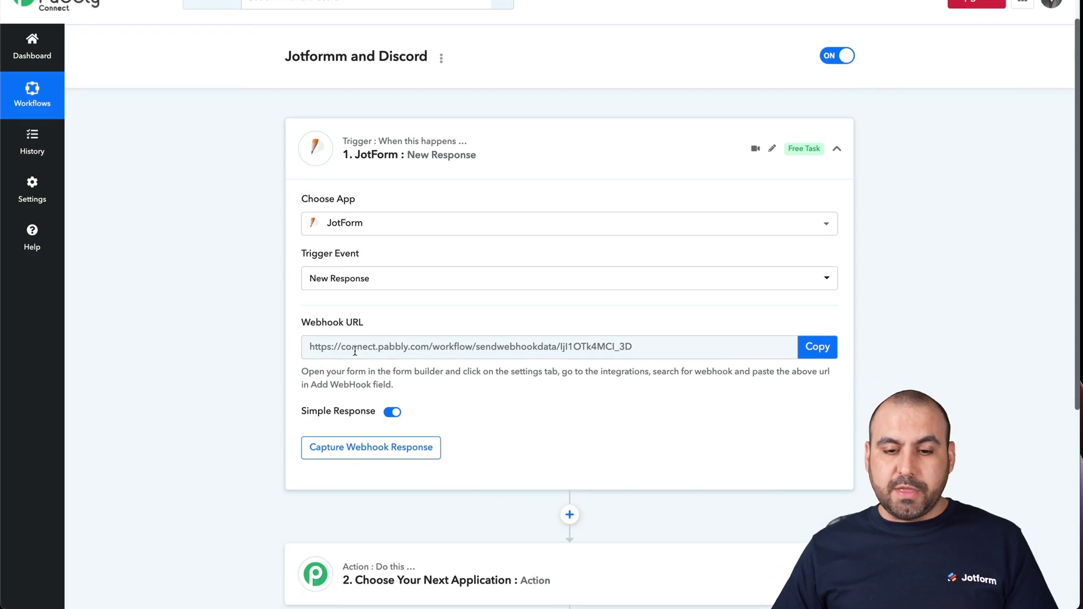
pyautogui.click(811, 350)
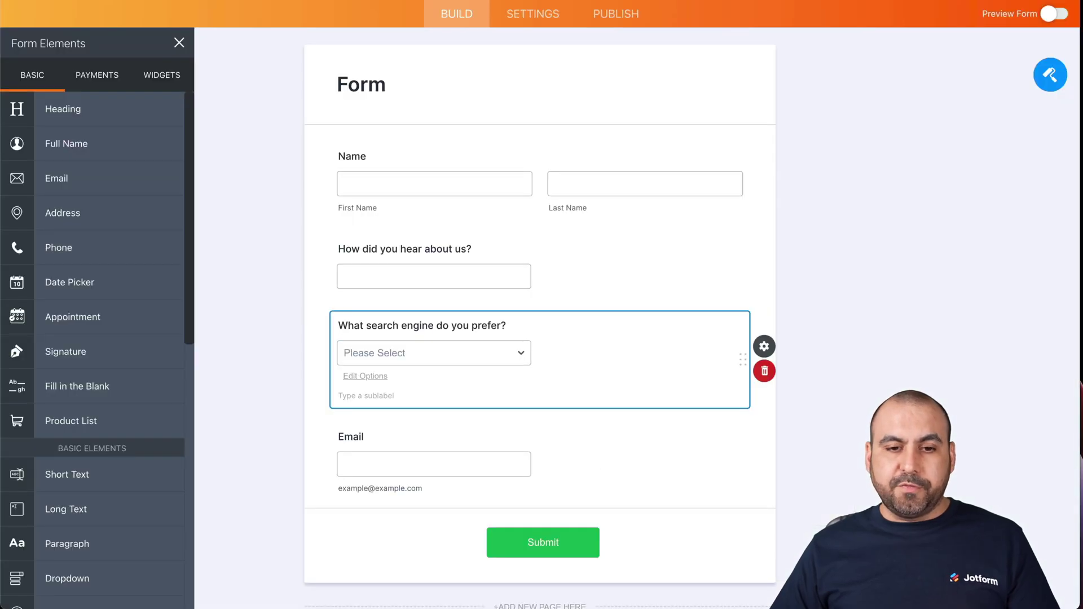
# Retitle the form 'Discord Form' and search its integrations for 'webhook'.
pyautogui.click(339, 84)
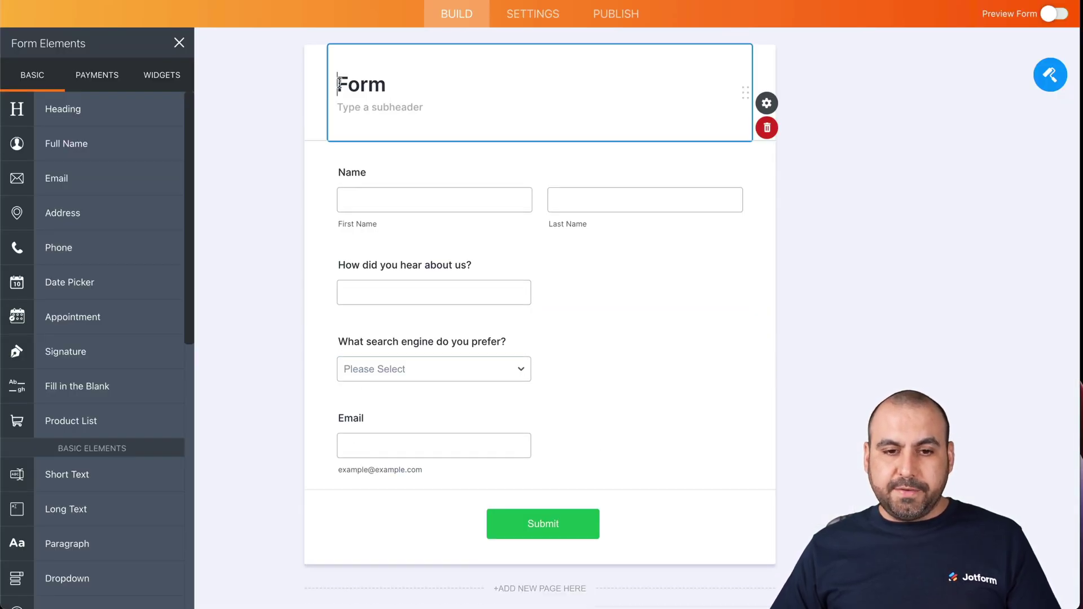
pyautogui.write('Discord')
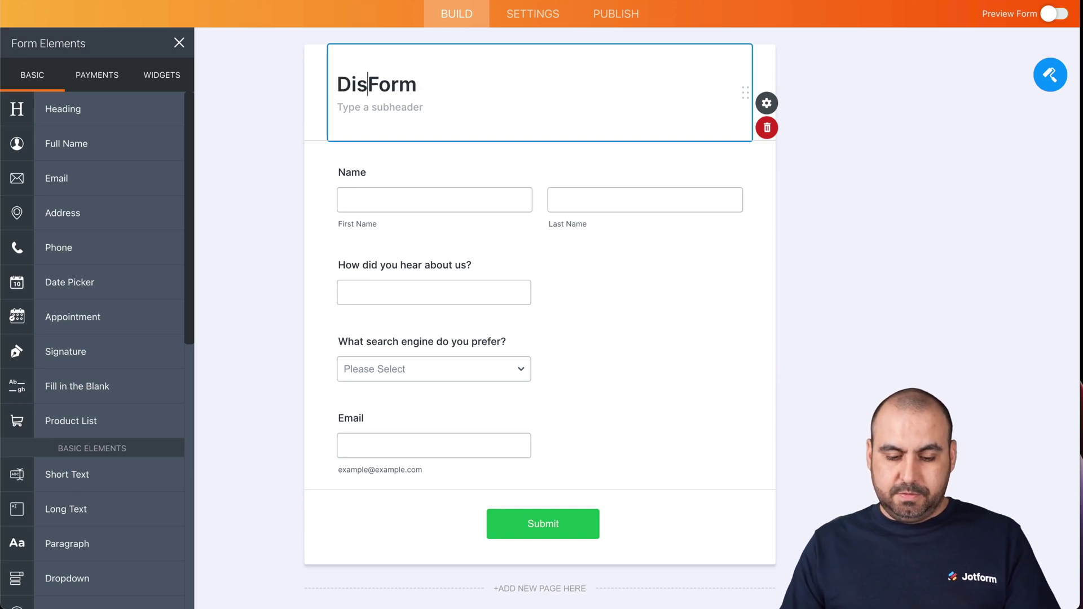
pyautogui.click(532, 14)
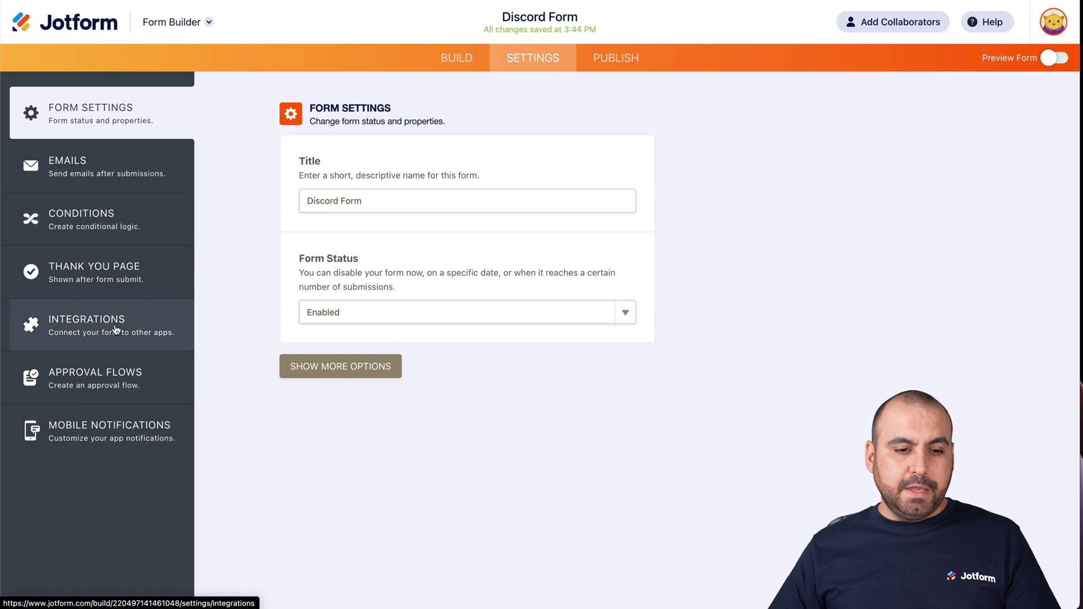
pyautogui.click(116, 330)
pyautogui.click(532, 145)
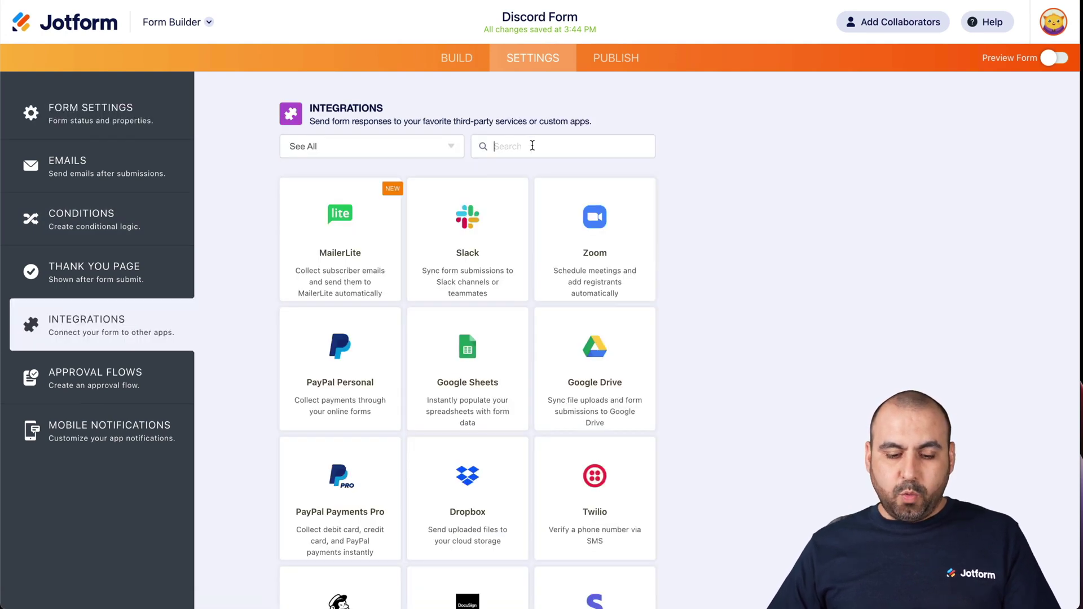
pyautogui.write('webhoo')
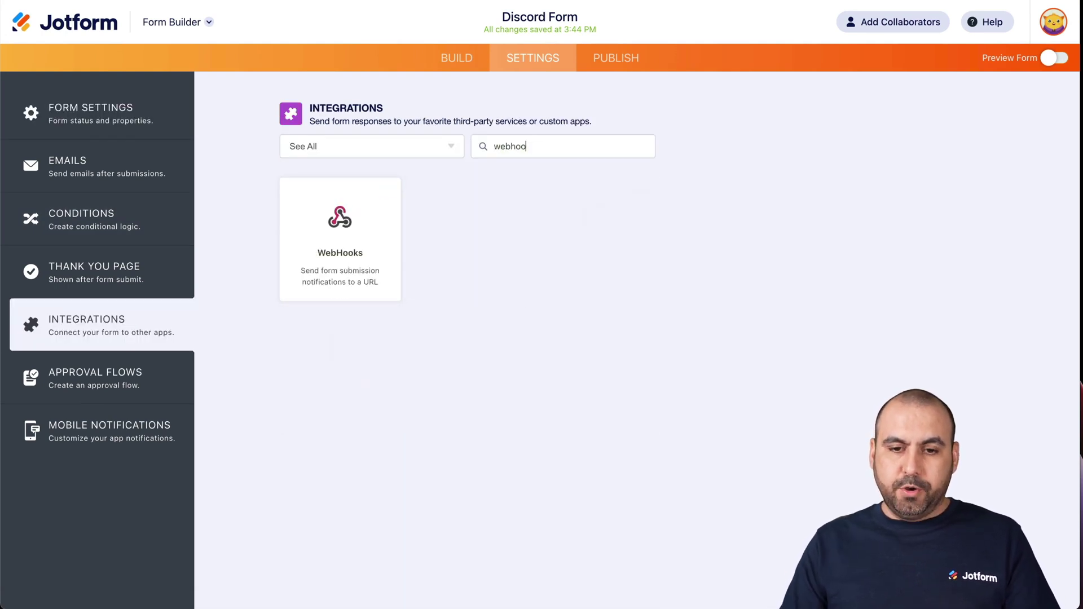
pyautogui.write('k')
# Paste the Pabbly webhook URL into Jotform's WebHooks integration and complete it.
pyautogui.click(365, 210)
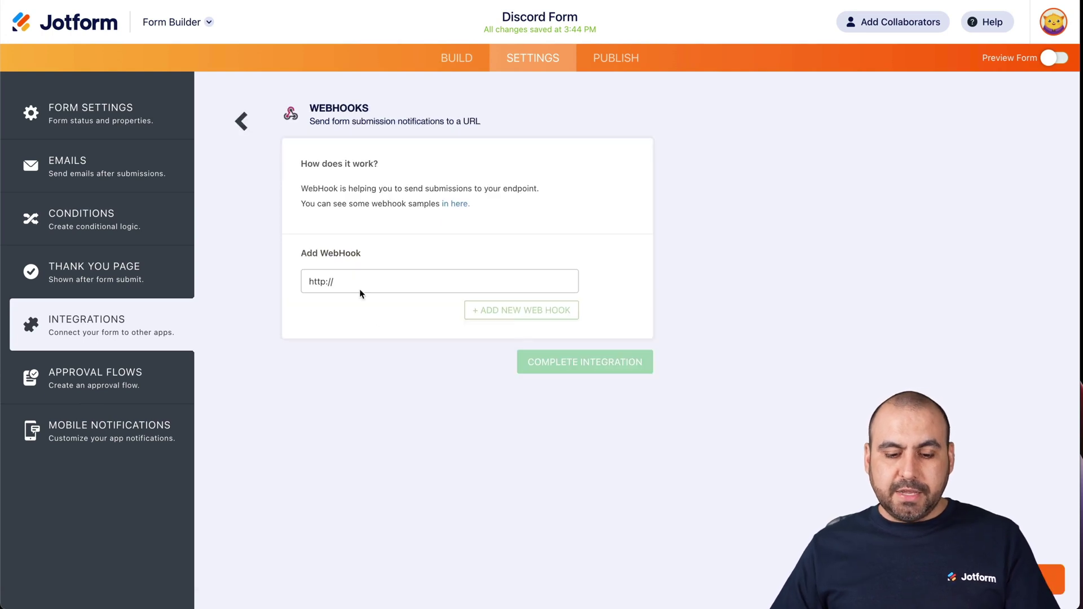
pyautogui.tripleClick(325, 282)
pyautogui.hotkey('ctrl', 'v')
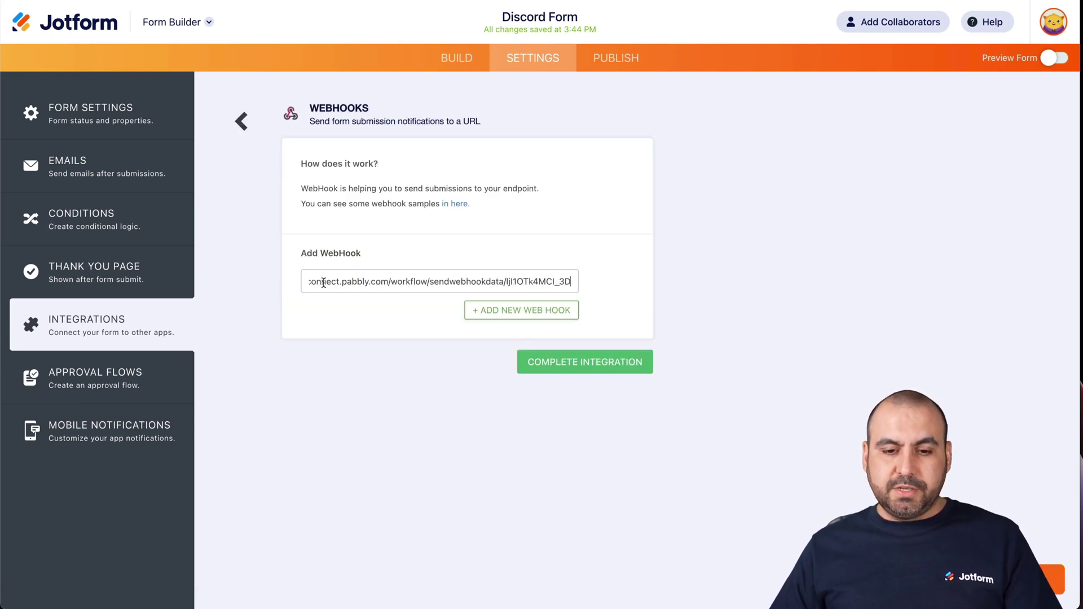
pyautogui.click(553, 359)
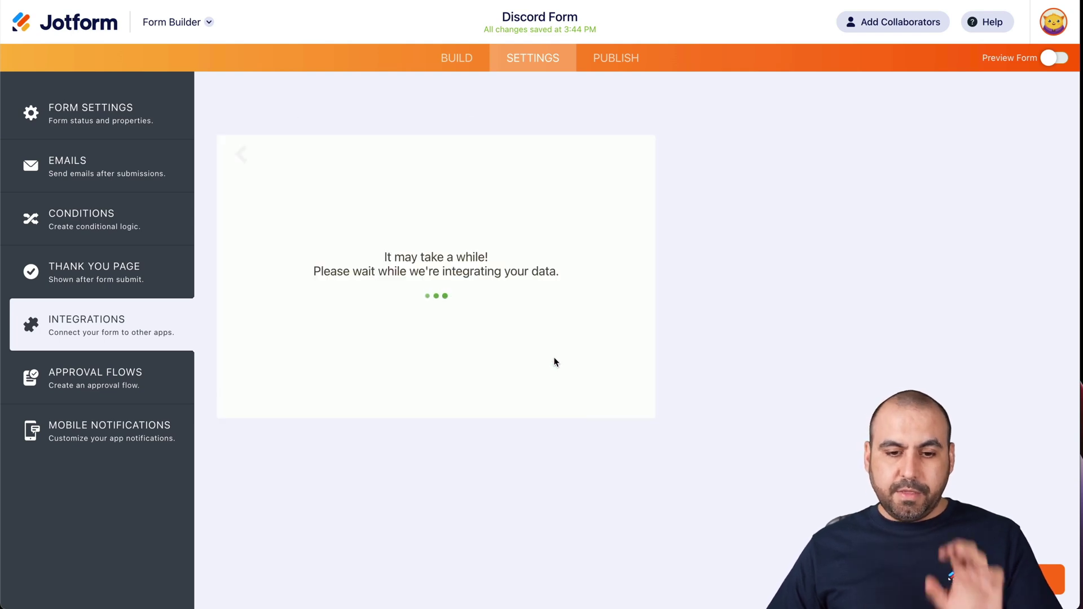
pyautogui.click(628, 349)
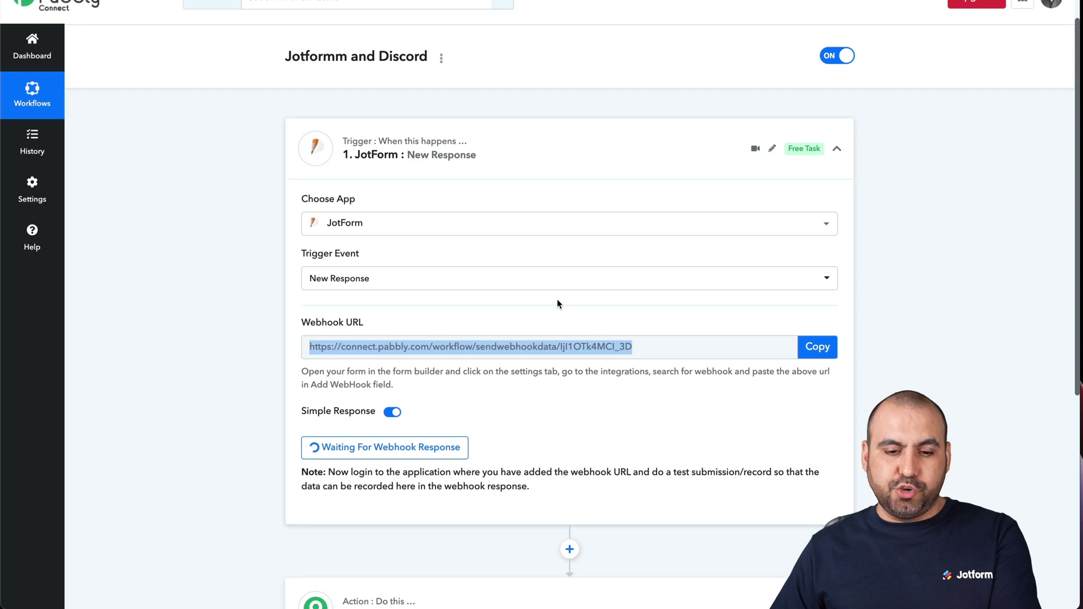
pyautogui.scroll(-1, 556, 298)
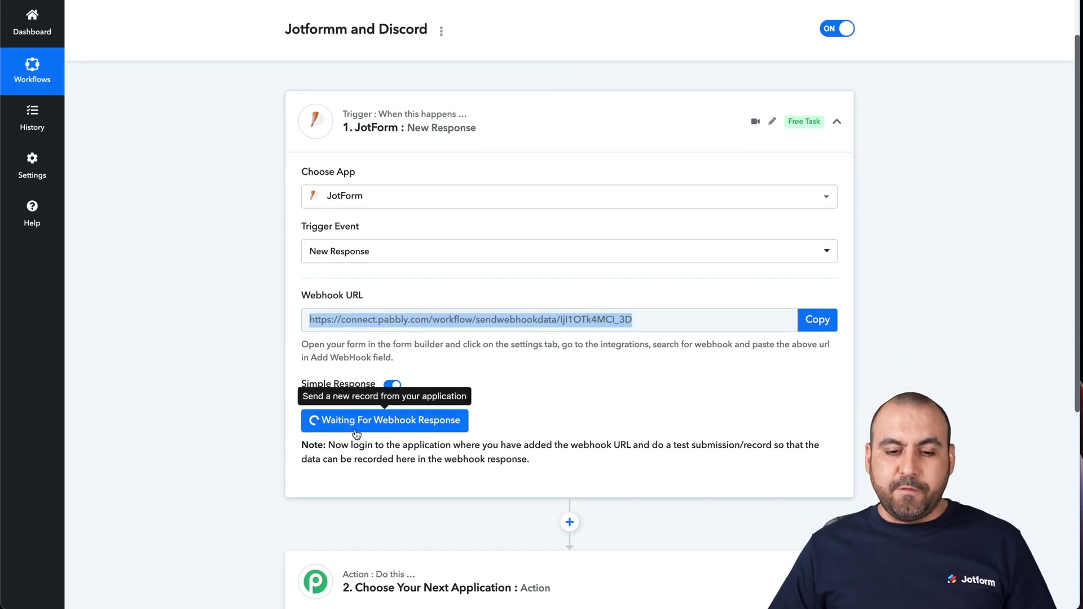
pyautogui.scroll(2, 536, 415)
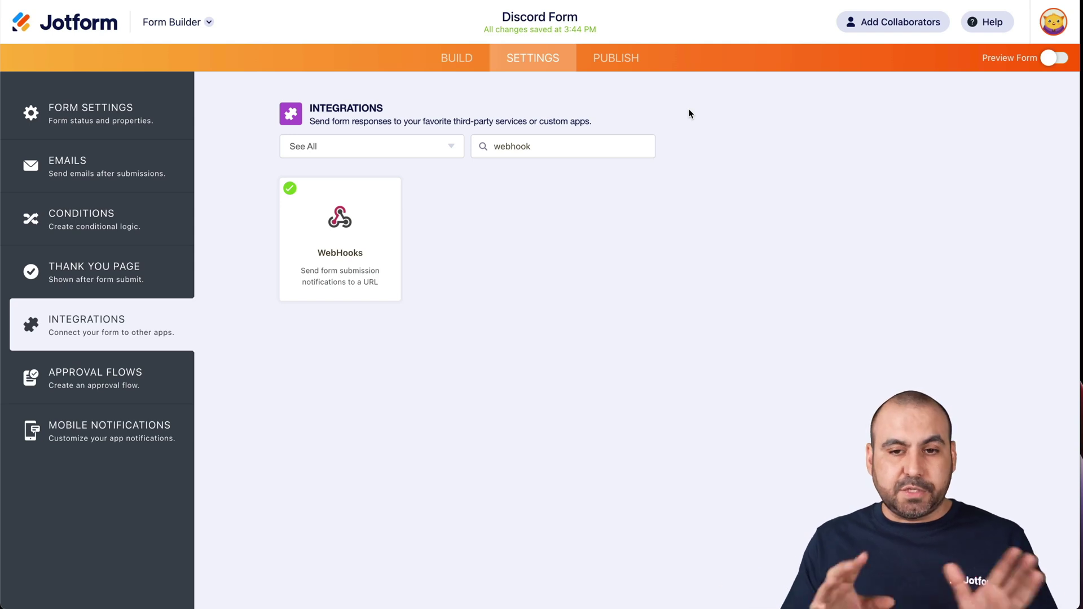
# Open the published Discord Form in a new tab and enter the respondent's first and last name.
pyautogui.click(617, 63)
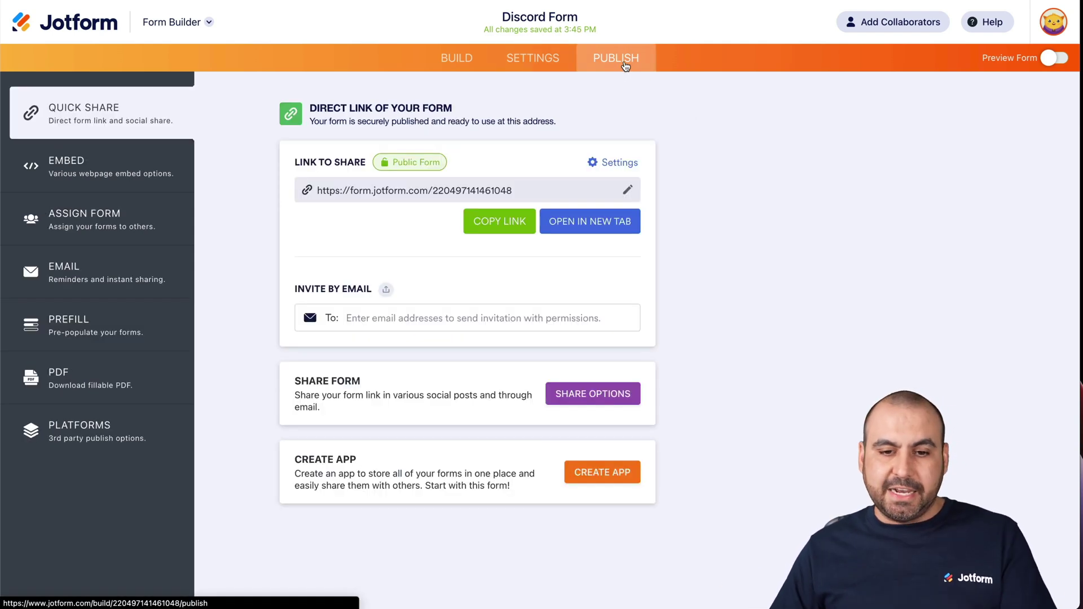
pyautogui.click(600, 228)
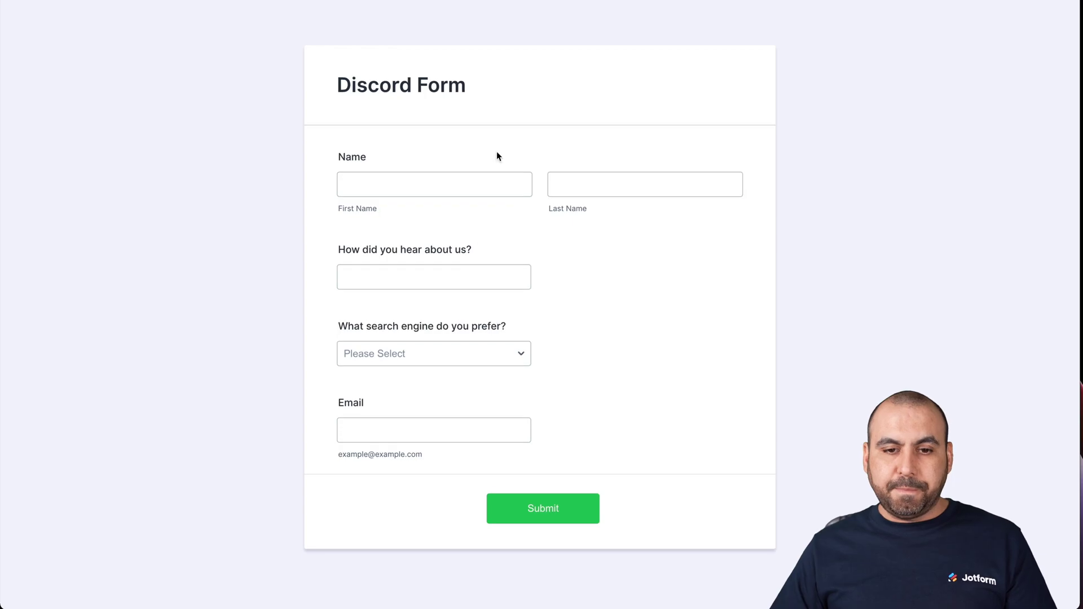
pyautogui.click(415, 174)
pyautogui.press('Tab')
# Answer 'Friend' and Google, enter a test email address, and submit the entry.
pyautogui.click(392, 276)
pyautogui.click(394, 276)
pyautogui.write('Friend')
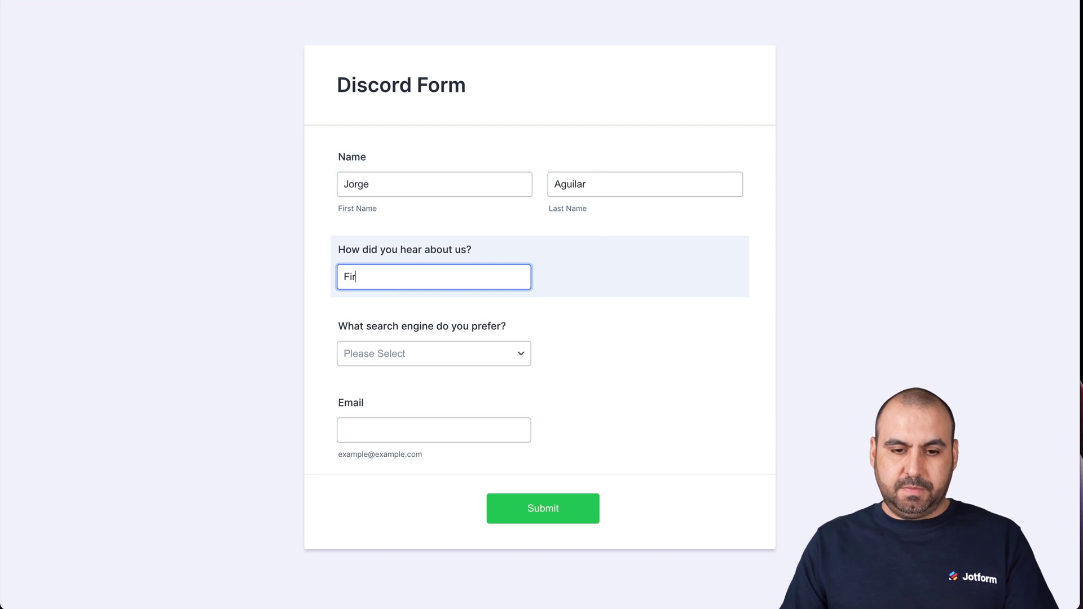
pyautogui.click(409, 353)
pyautogui.click(406, 370)
pyautogui.click(401, 427)
pyautogui.write('test@test.com')
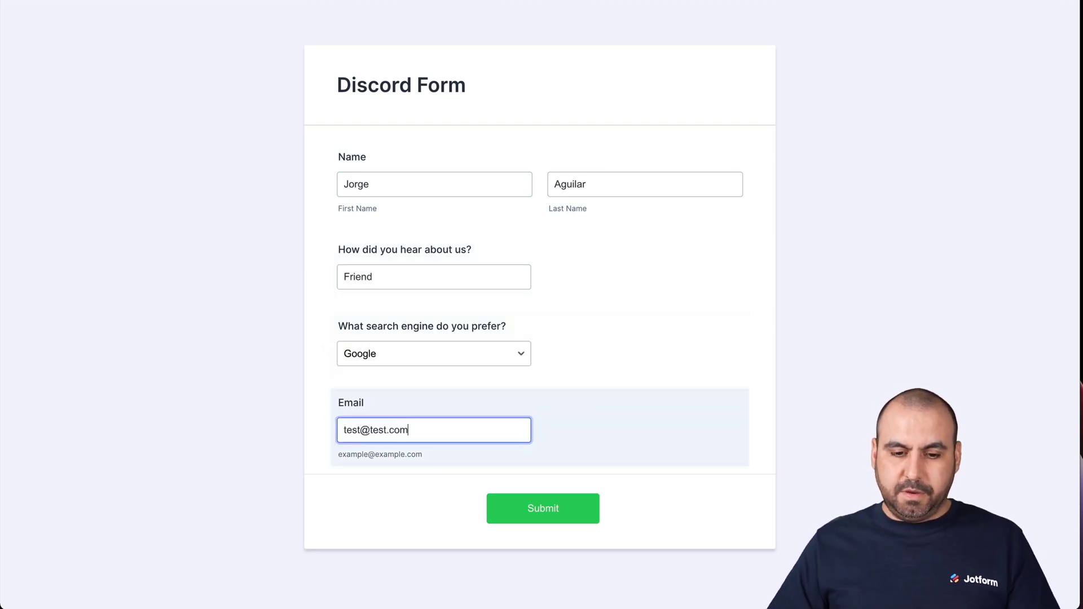
pyautogui.click(560, 513)
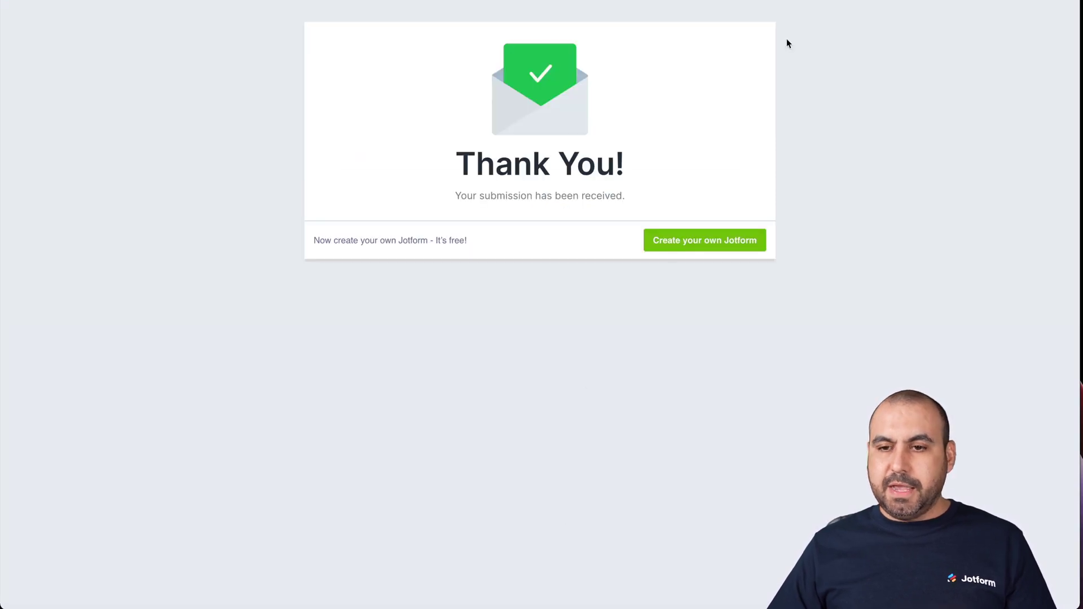
pyautogui.click(768, 2)
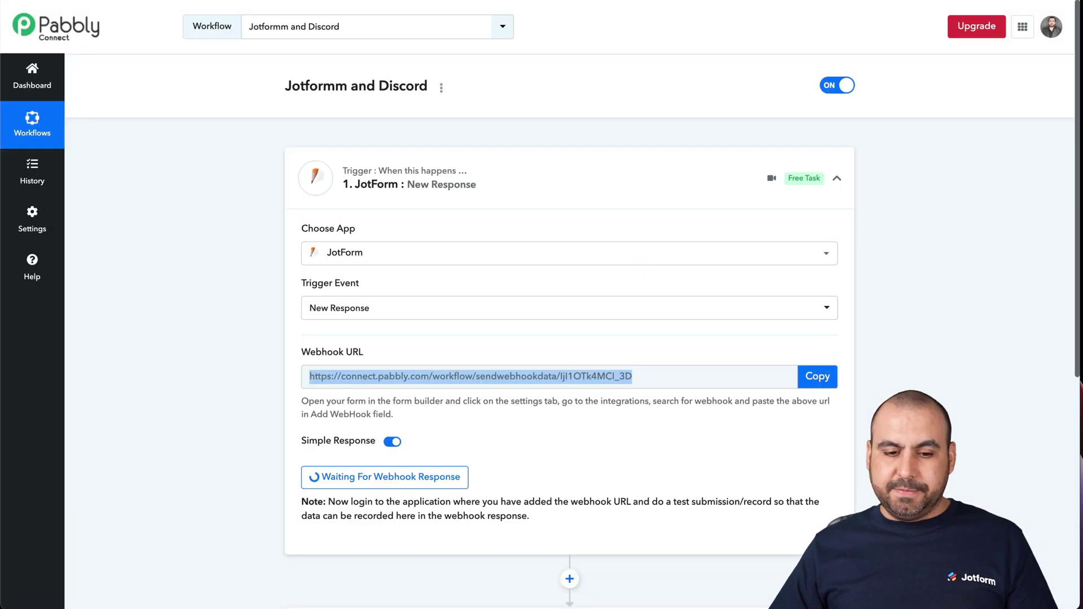
# Collapse the JotForm: New Response trigger card after reviewing its captured test data.
pyautogui.scroll(-5, 768, 262)
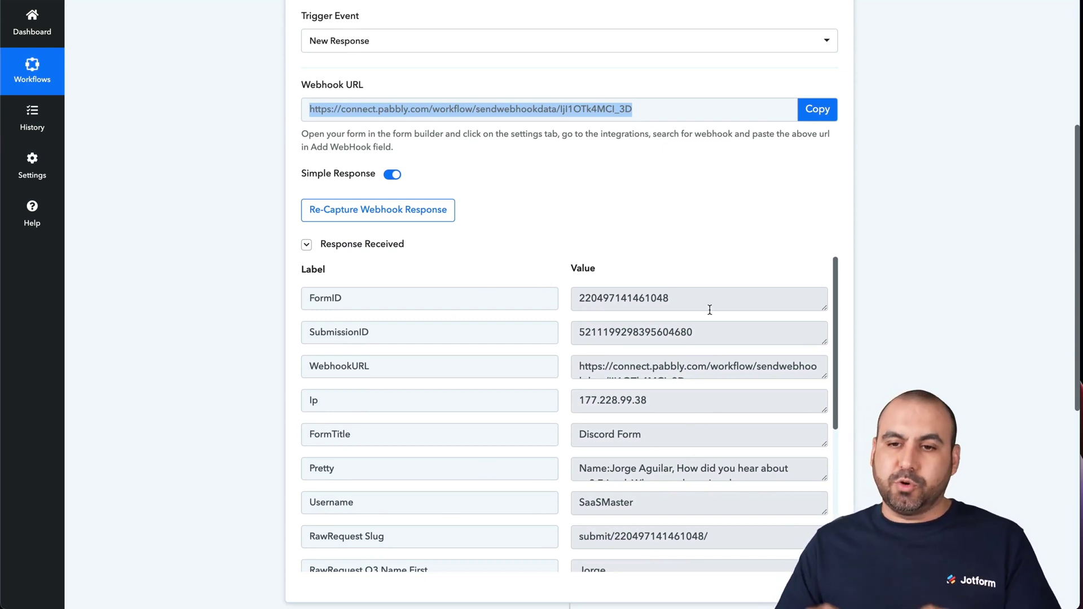
pyautogui.scroll(5, 712, 255)
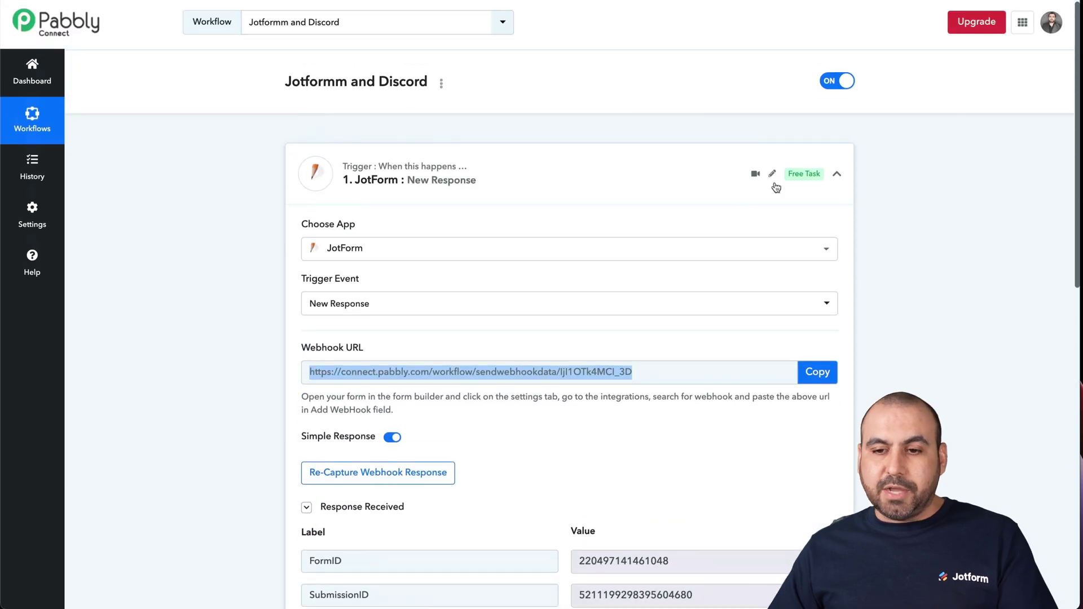
pyautogui.click(837, 174)
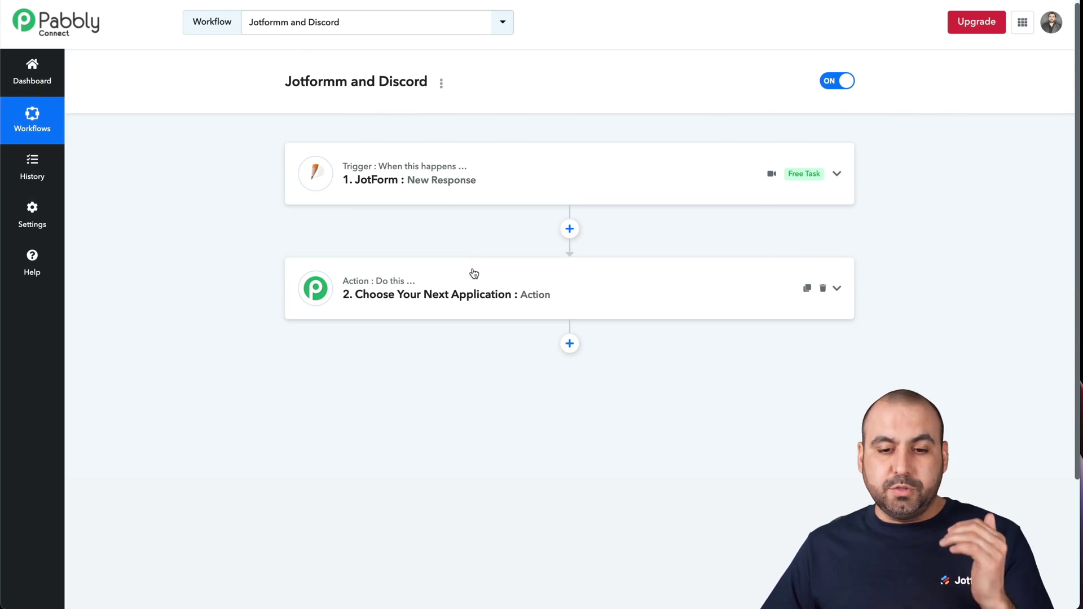
# Set step 2 to Discord's Send Channel Message (HTML) action and connect it.
pyautogui.click(490, 294)
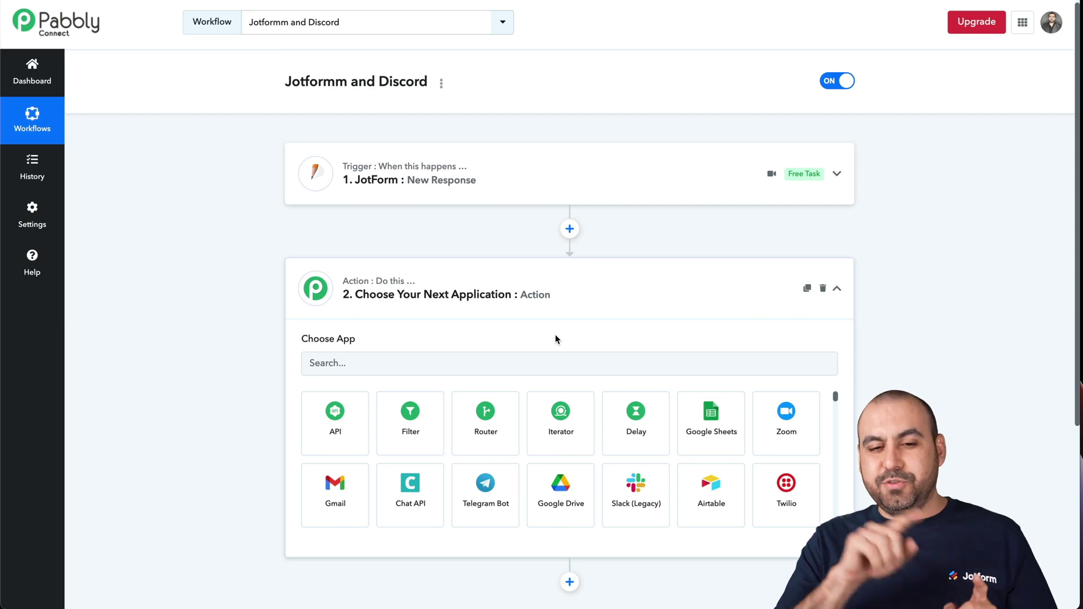
pyautogui.click(534, 367)
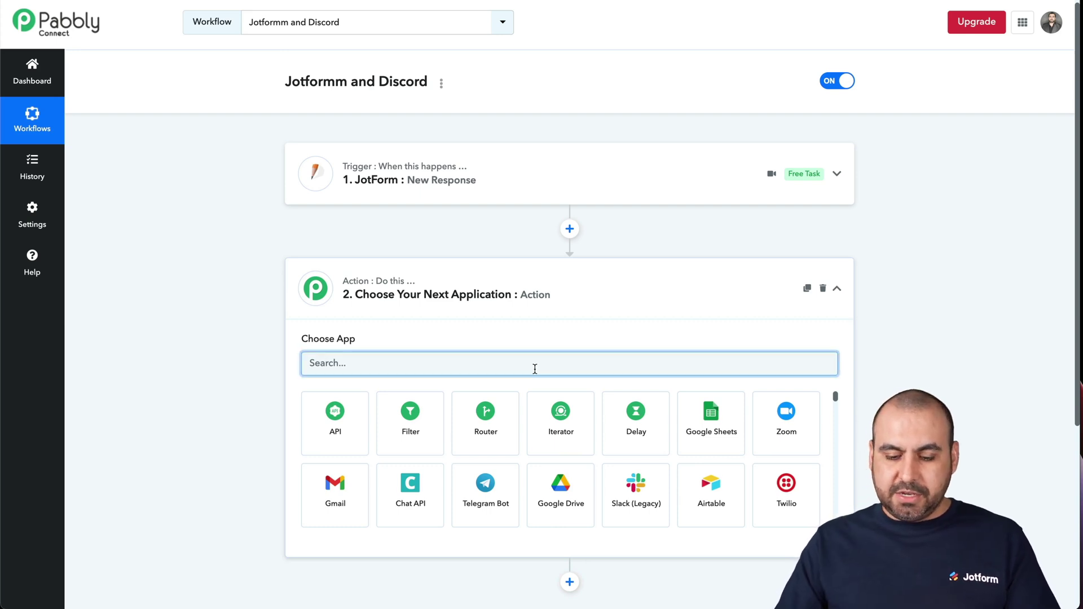
pyautogui.write('disco')
pyautogui.click(355, 414)
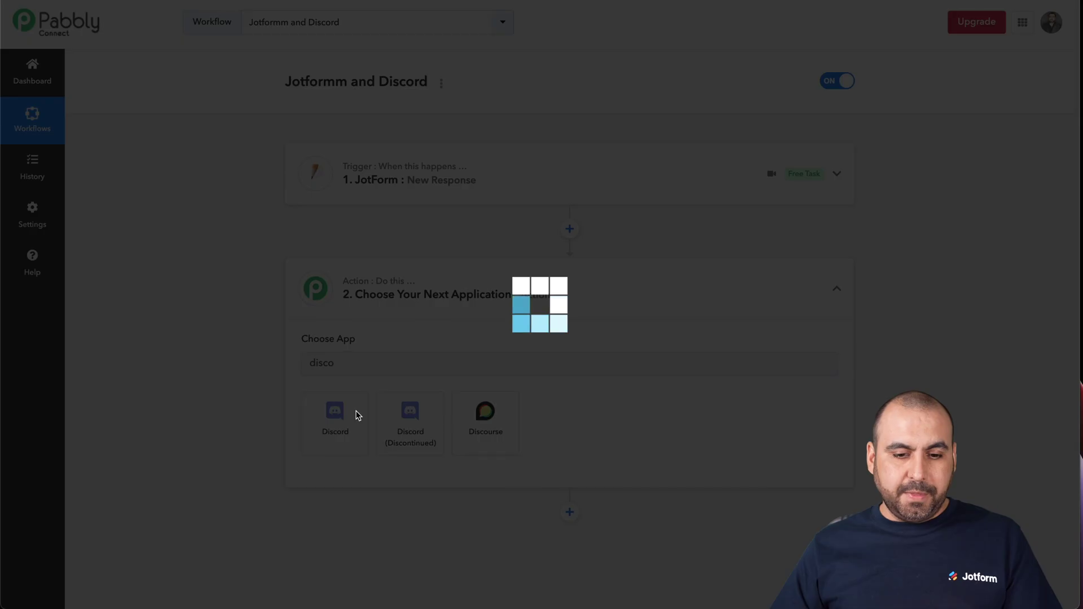
pyautogui.scroll(-2, 428, 366)
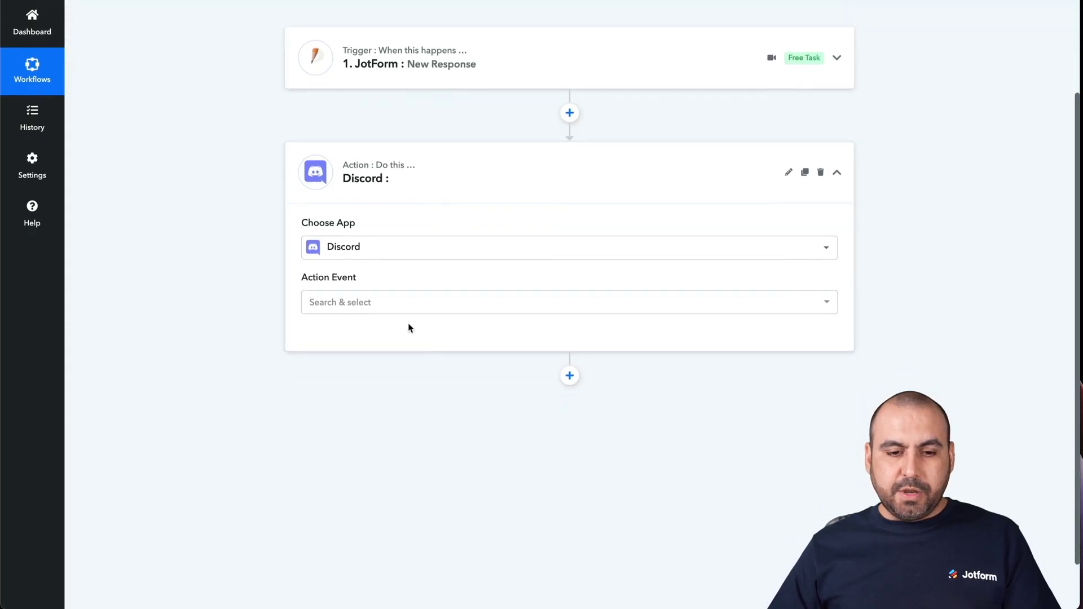
pyautogui.click(373, 308)
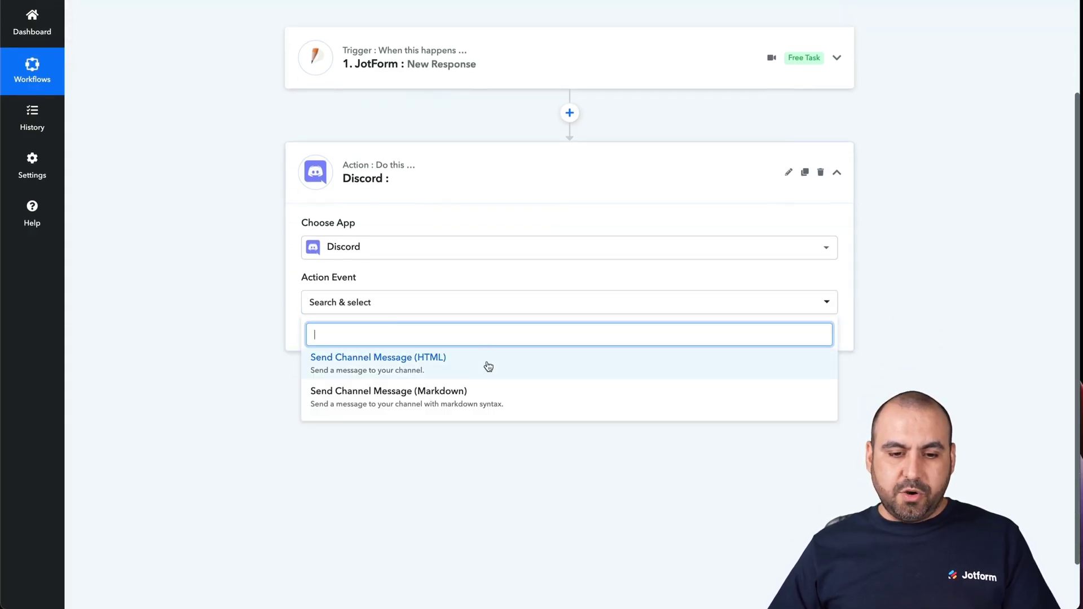
pyautogui.click(370, 367)
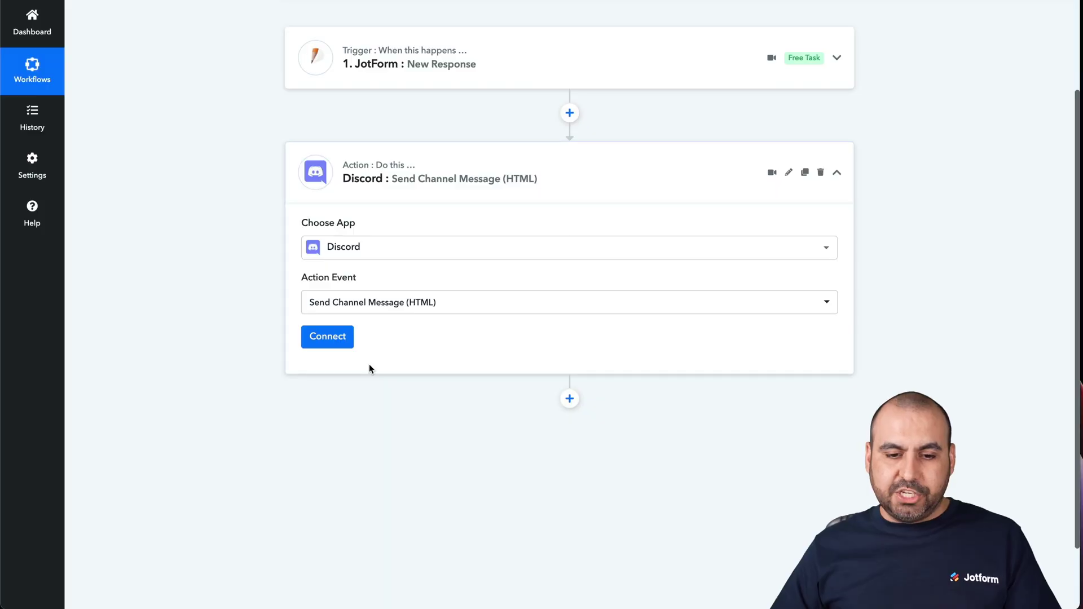
pyautogui.click(327, 337)
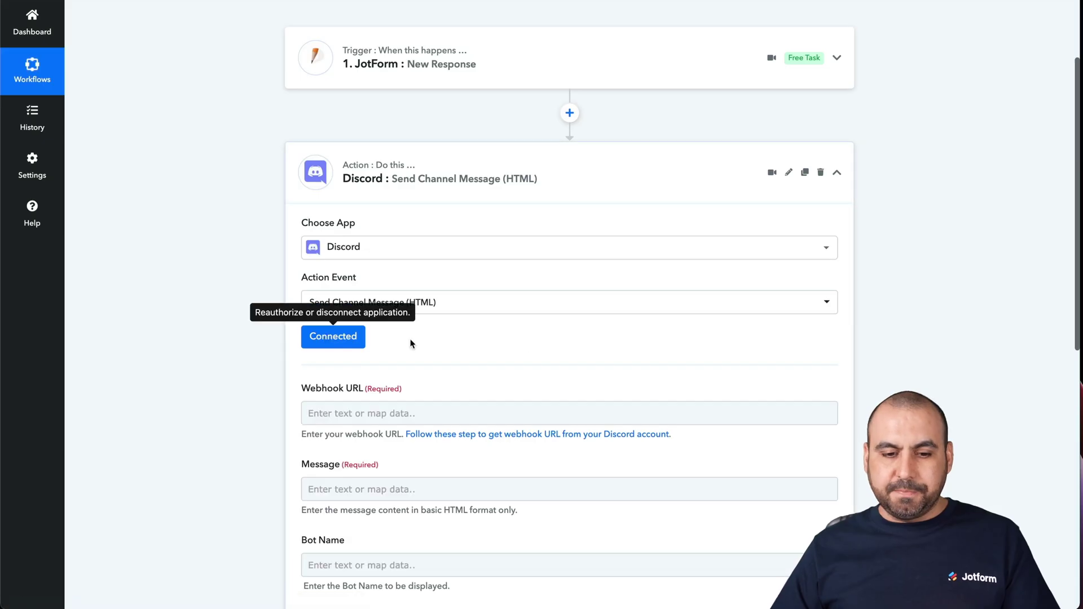
# Copy the webhook URL from Discord's Webhooks settings and paste it into Webhook URL.
pyautogui.scroll(-2, 548, 355)
pyautogui.click(346, 343)
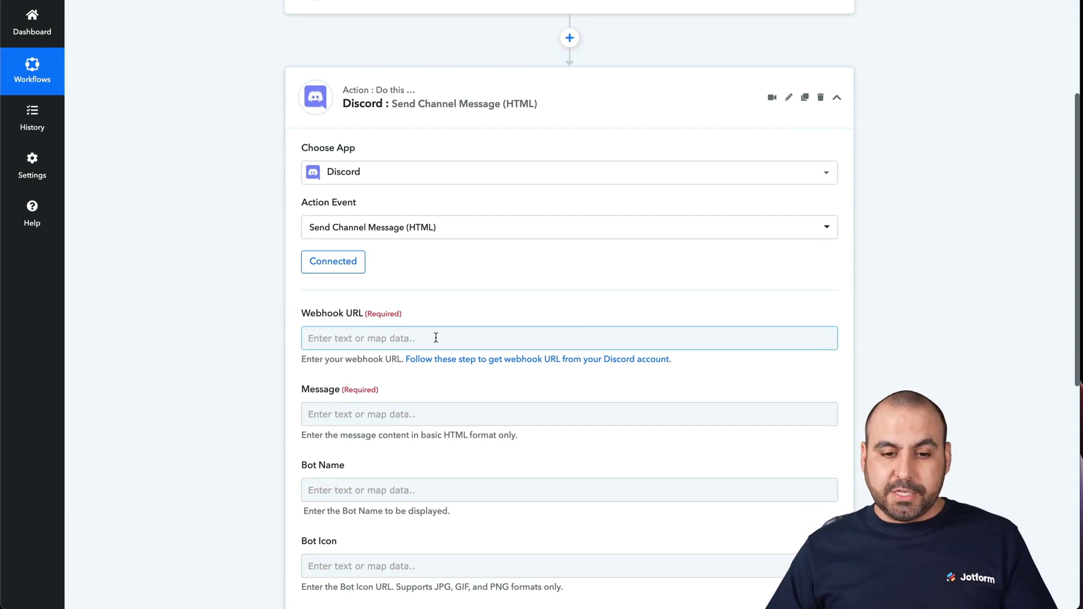
pyautogui.moveTo(699, 606)
pyautogui.click(724, 586)
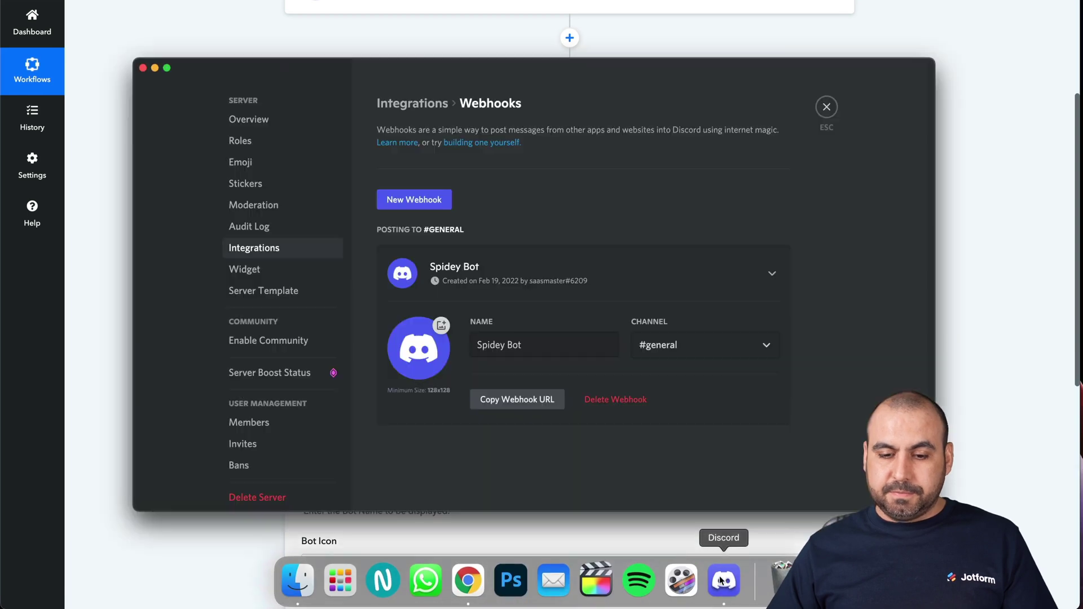
pyautogui.click(529, 401)
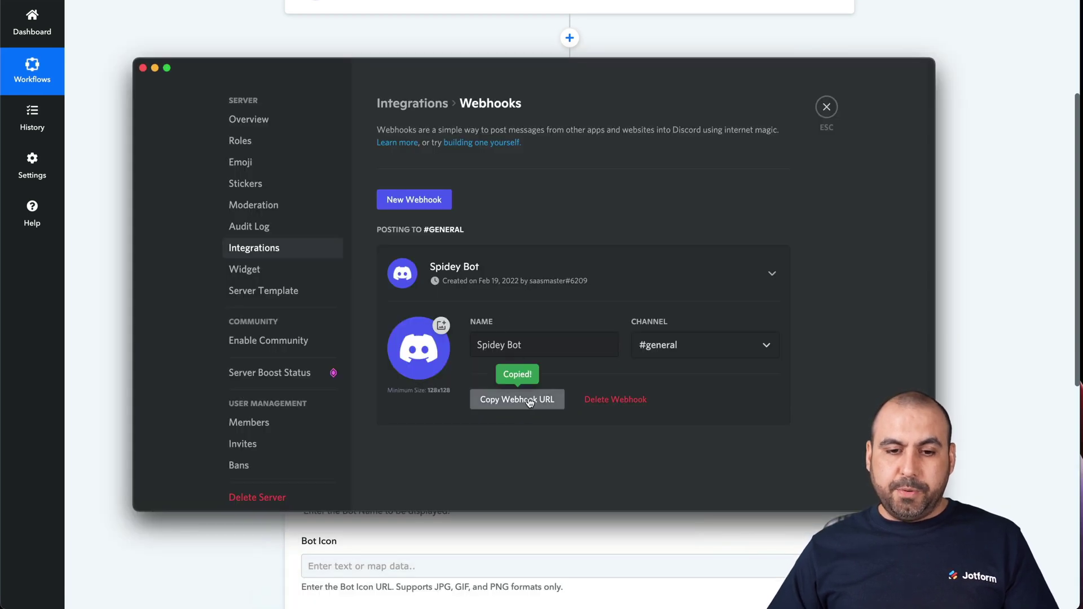
pyautogui.click(941, 332)
pyautogui.click(409, 338)
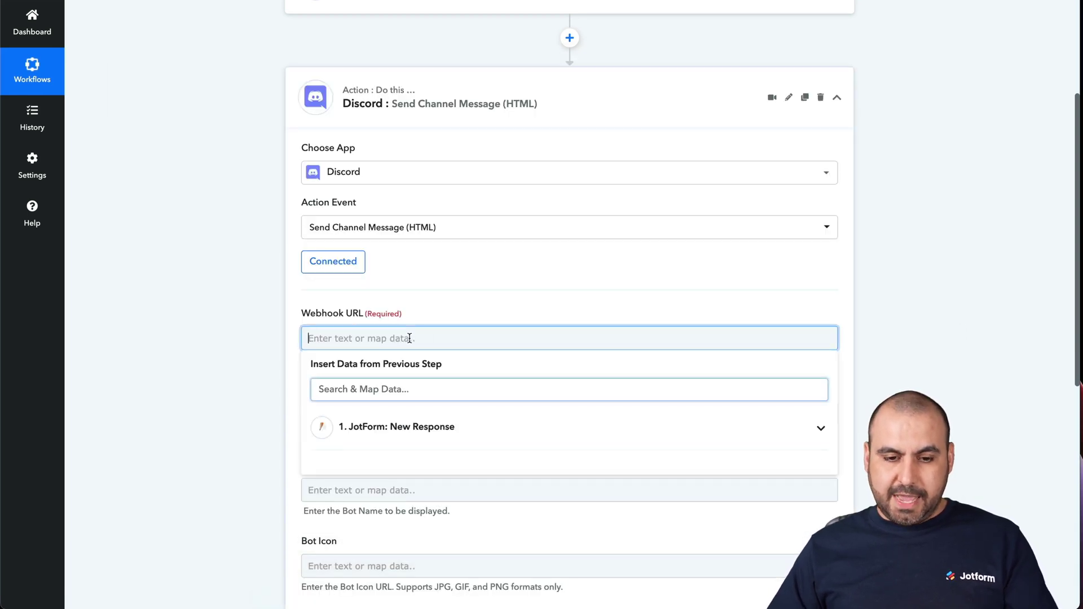
pyautogui.press('super+v')
# Start the Message with 'ID:' followed by the mapped FormID, then a new line.
pyautogui.click(268, 363)
pyautogui.scroll(-5, 439, 455)
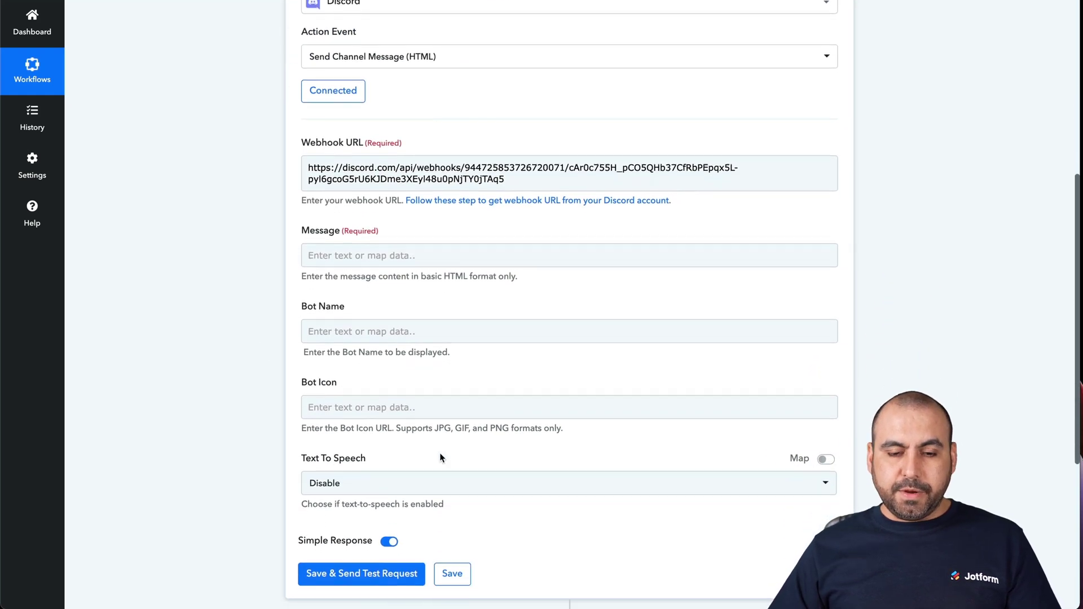
pyautogui.click(353, 261)
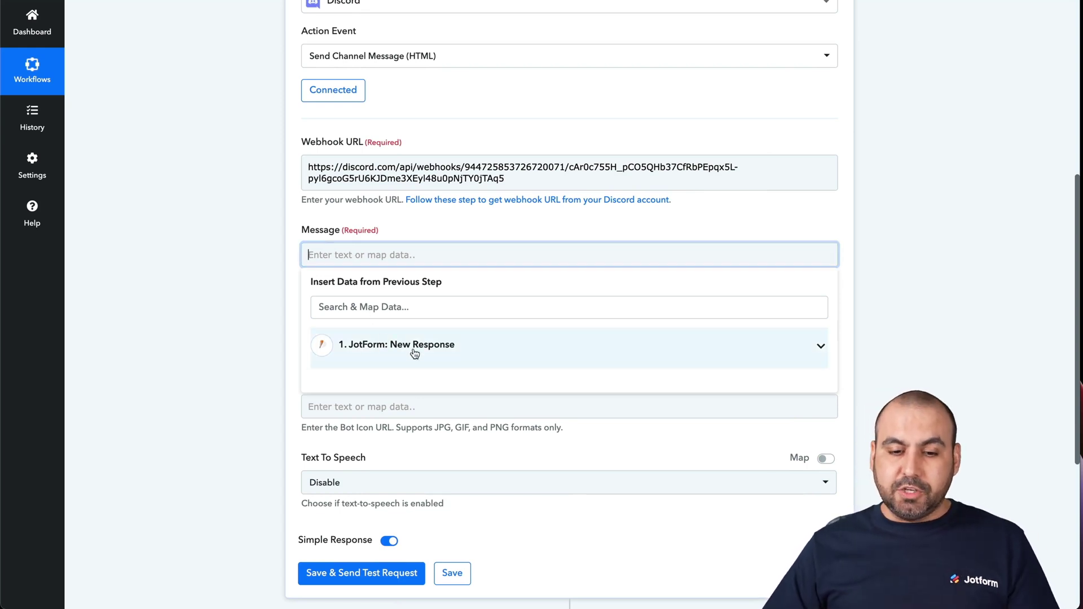
pyautogui.click(441, 350)
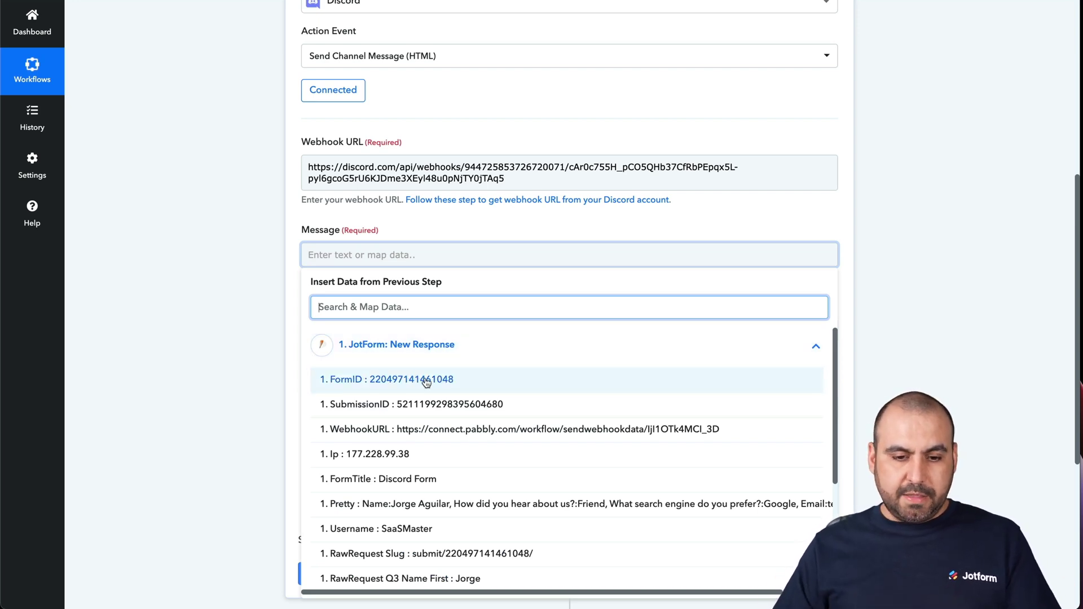
pyautogui.write('ID')
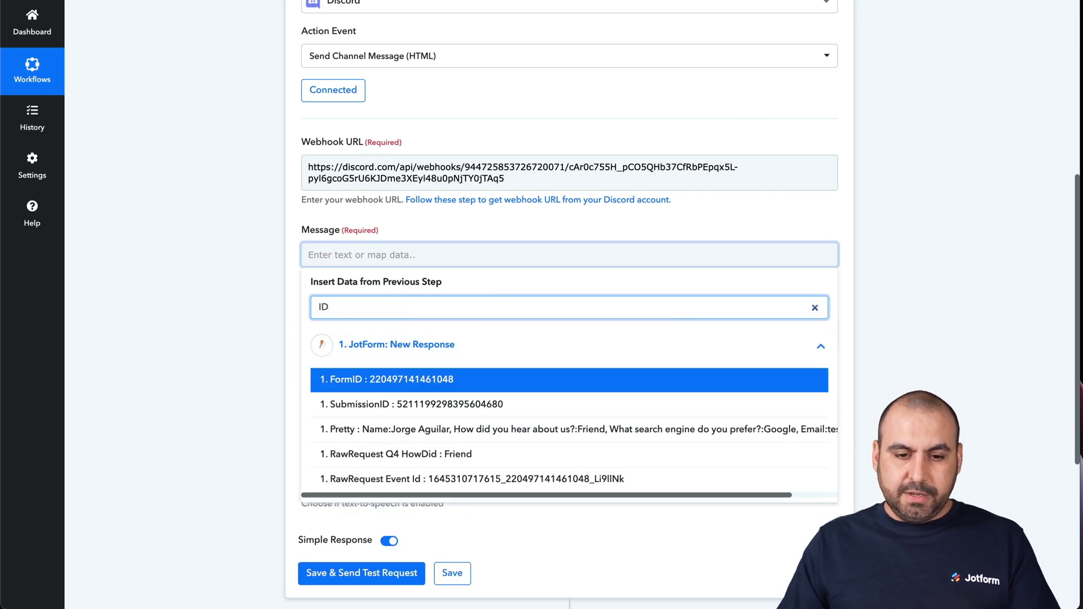
pyautogui.press('BackSpace')
pyautogui.press('BackSpace')
pyautogui.click(404, 251)
pyautogui.write('ID')
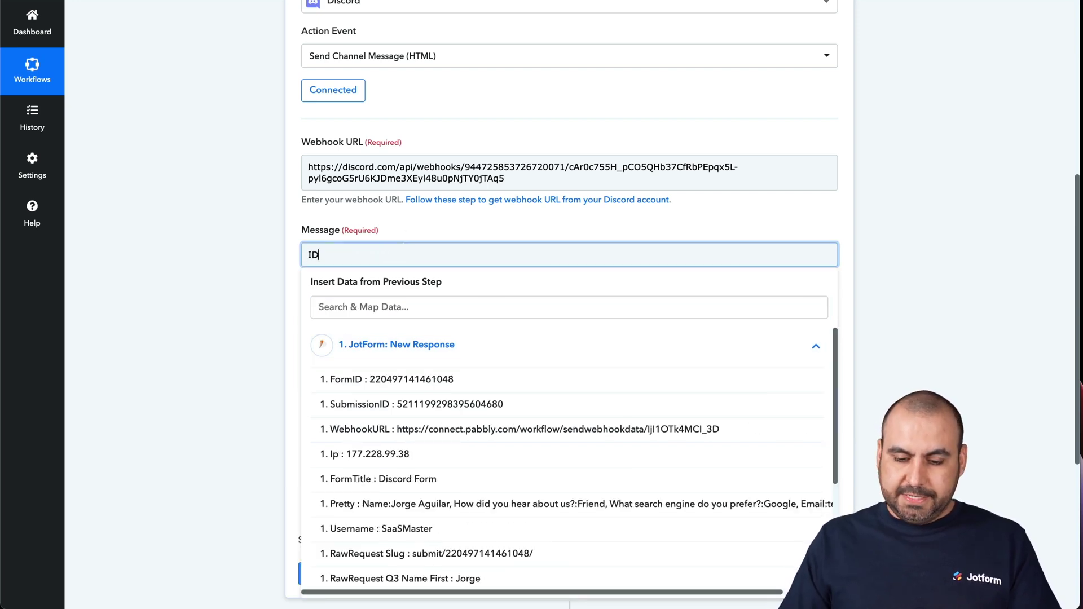
pyautogui.write(':')
pyautogui.click(375, 381)
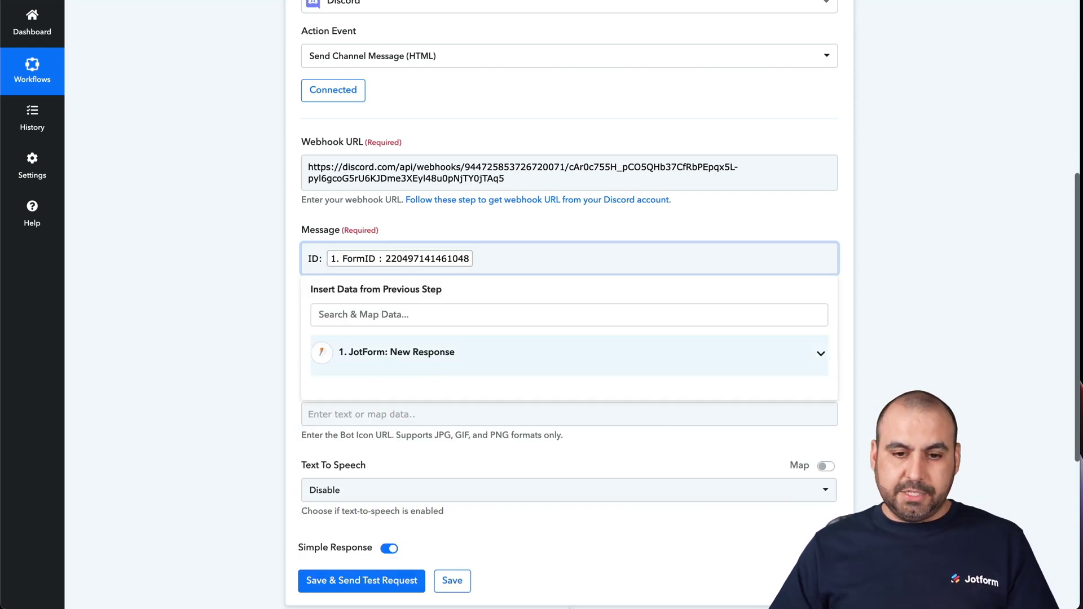
pyautogui.press('Return')
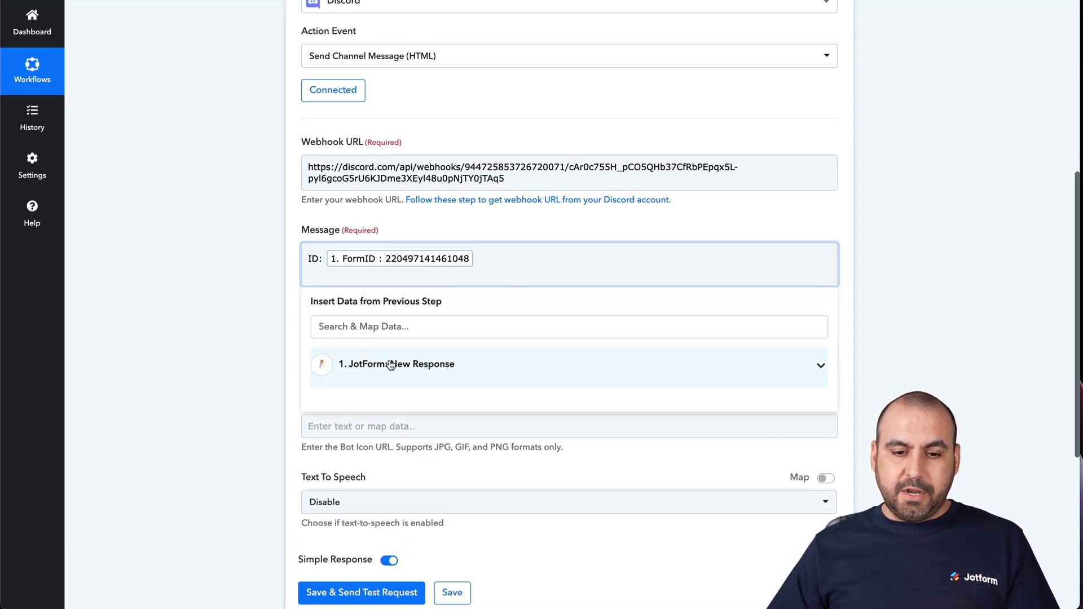
# Insert the RawRequest Q3 Name First and Name Last fields into the Message.
pyautogui.click(375, 364)
pyautogui.scroll(-3, 472, 429)
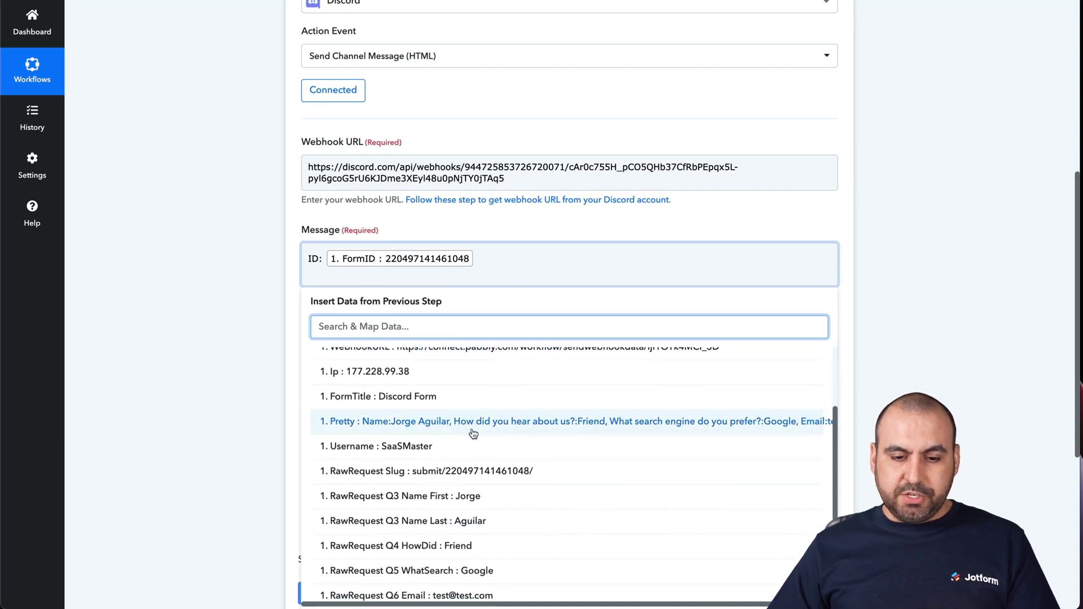
pyautogui.scroll(-2, 506, 455)
pyautogui.scroll(-1, 482, 459)
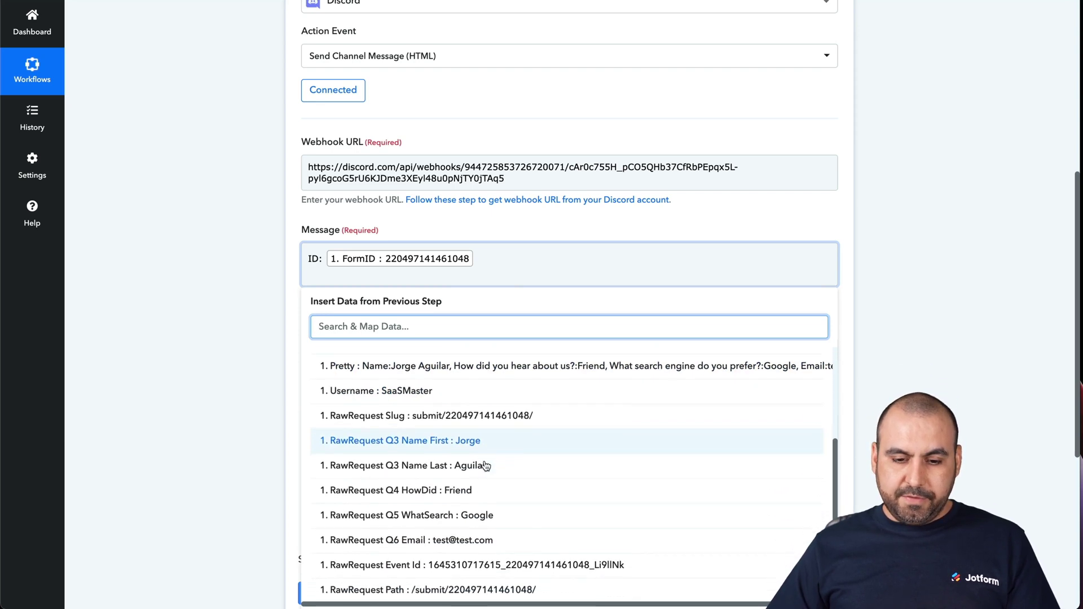
pyautogui.click(469, 446)
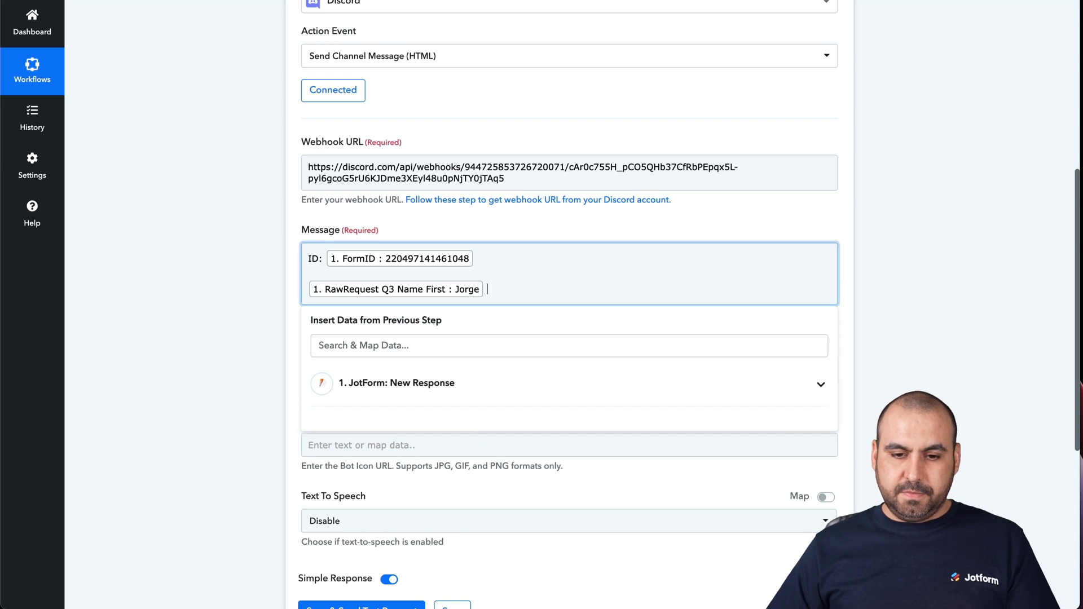
pyautogui.click(425, 383)
pyautogui.scroll(-4, 480, 483)
pyautogui.scroll(-1, 480, 483)
pyautogui.click(486, 522)
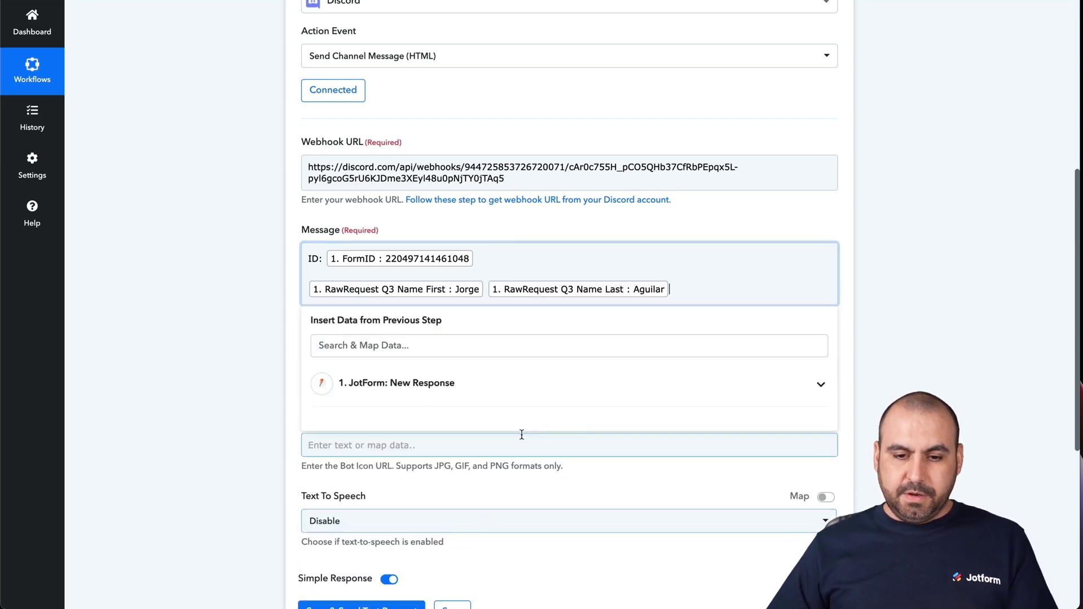
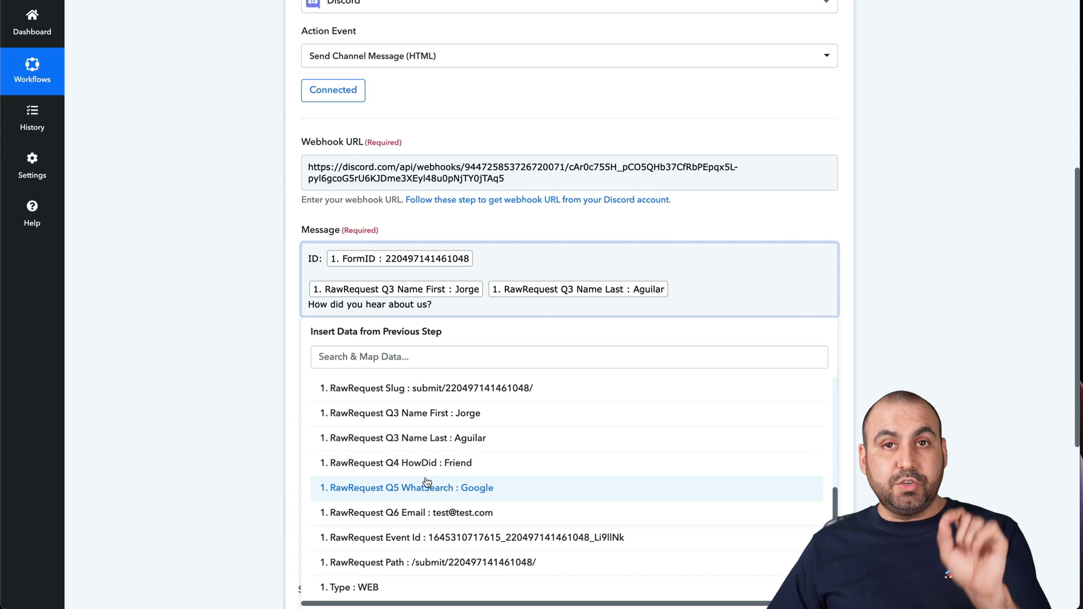
# Insert the Q4 HowDid answer on its own line, then copy the search-engine question wording from the form builder.
pyautogui.click(469, 464)
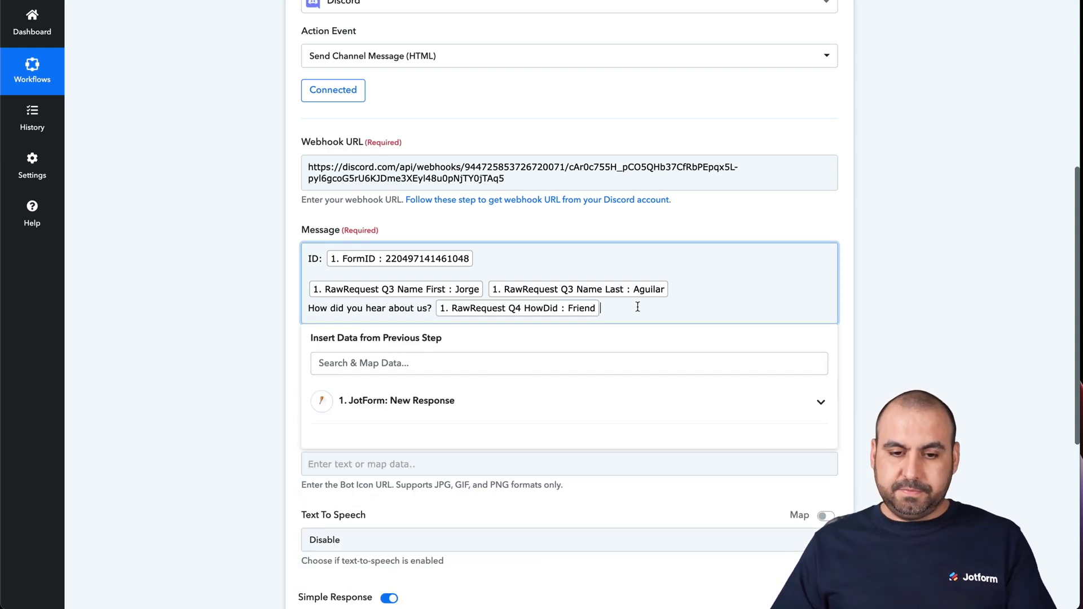
pyautogui.press('Return')
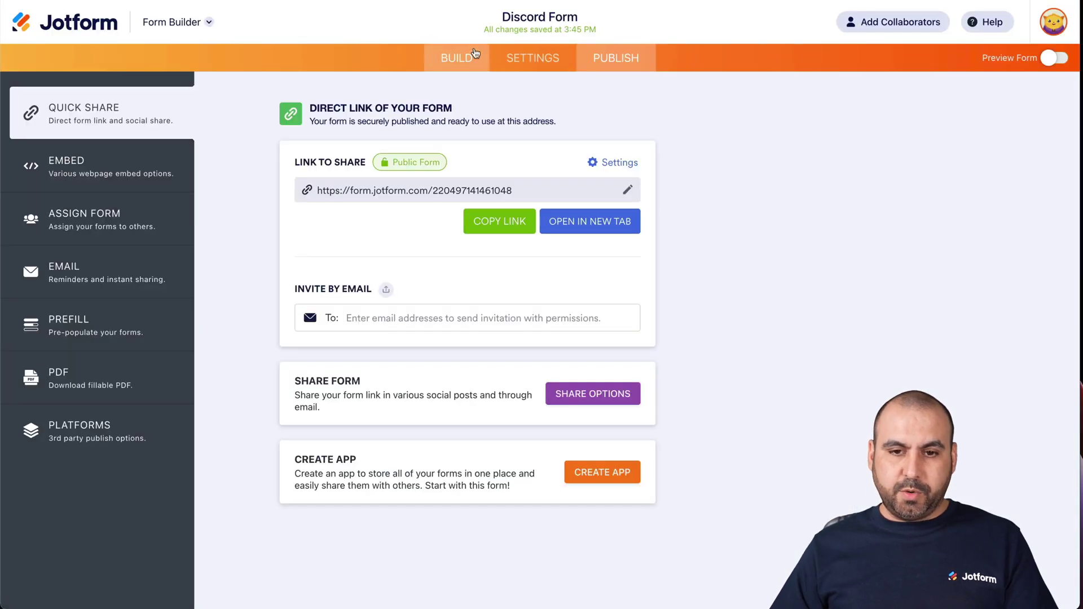
pyautogui.click(457, 57)
pyautogui.doubleClick(371, 443)
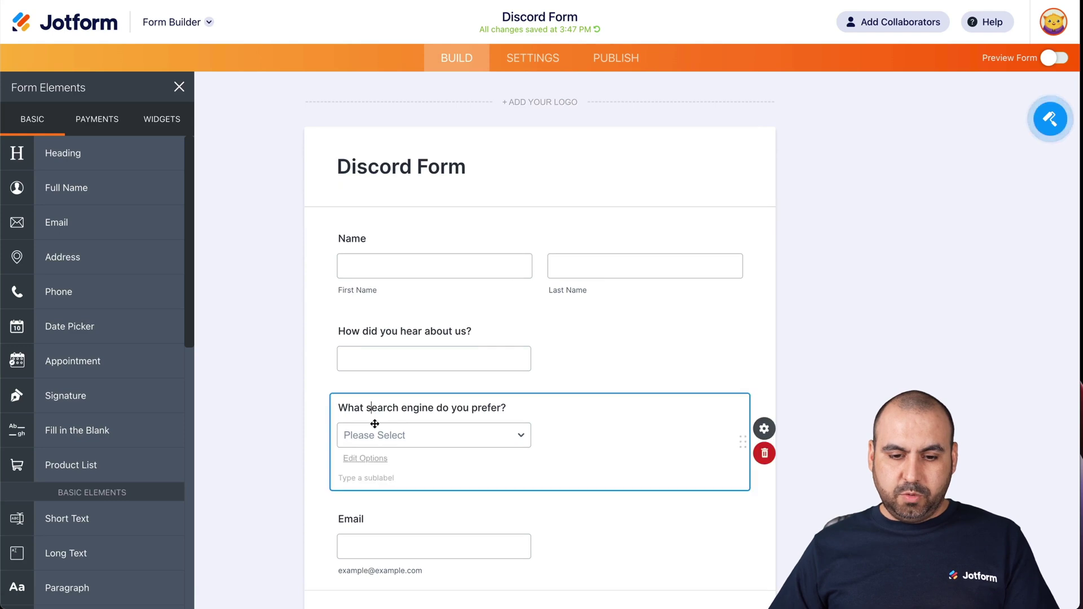
pyautogui.tripleClick(402, 407)
pyautogui.press('super+c')
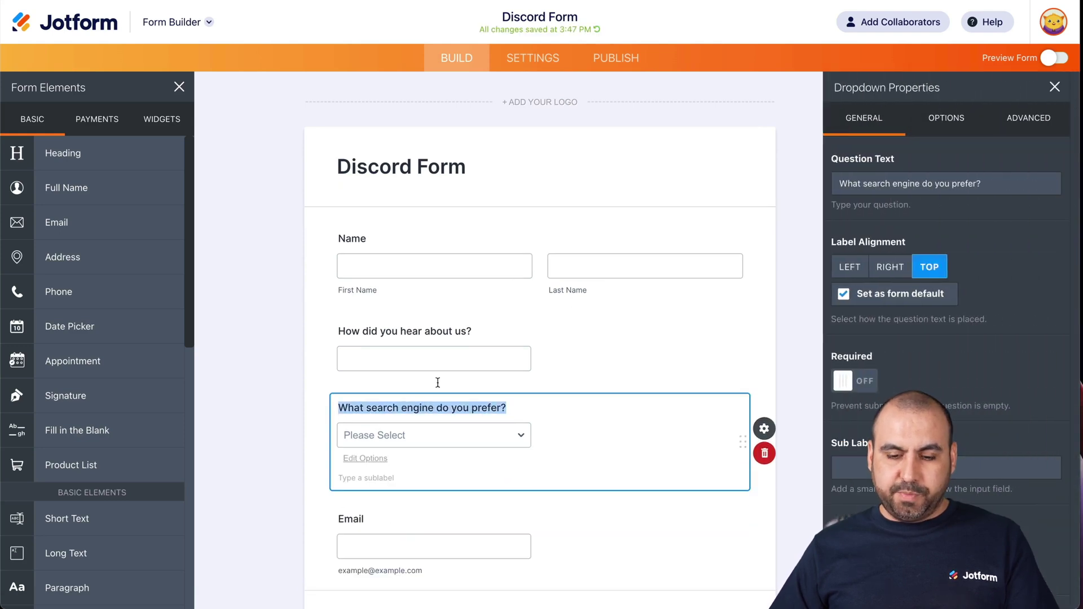
pyautogui.click(781, 97)
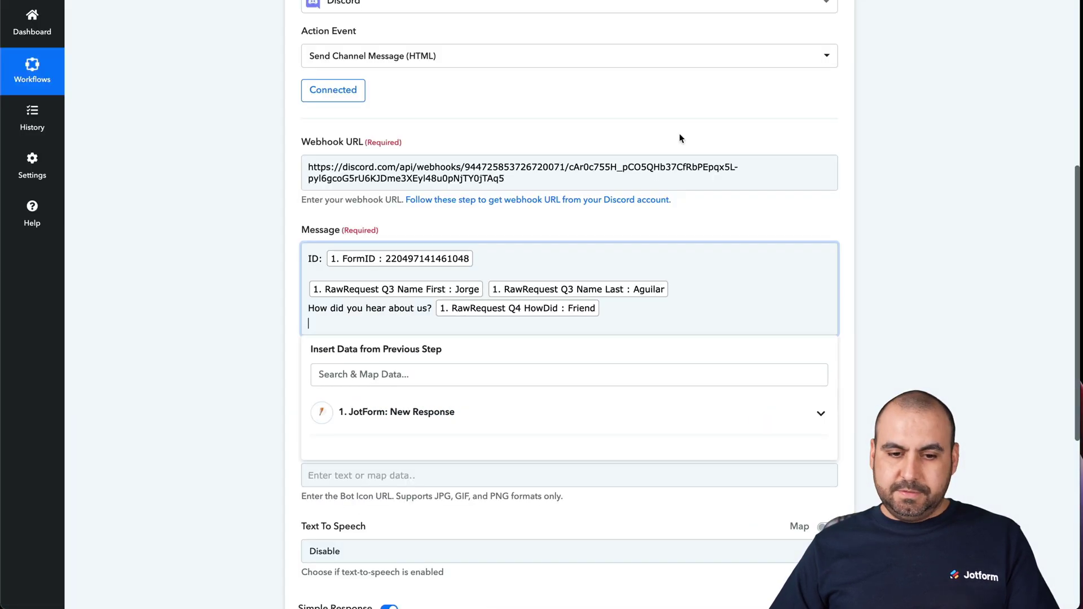
# Paste the search-engine question into the message and map the Q5 WhatSearch answer after it.
pyautogui.press('super+v')
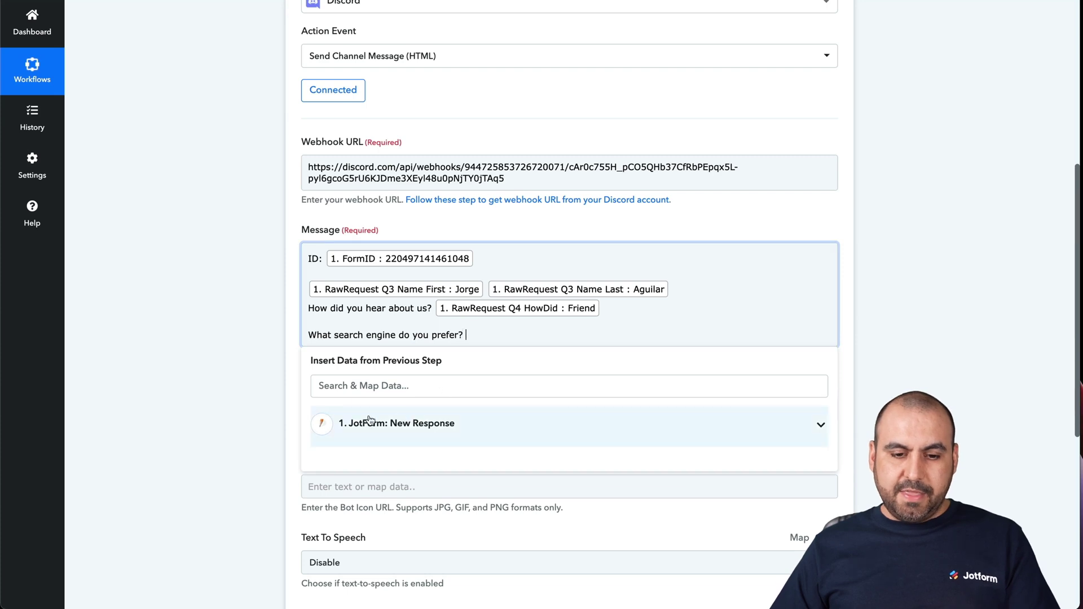
pyautogui.click(367, 423)
pyautogui.scroll(-3, 416, 496)
pyautogui.scroll(-3, 415, 496)
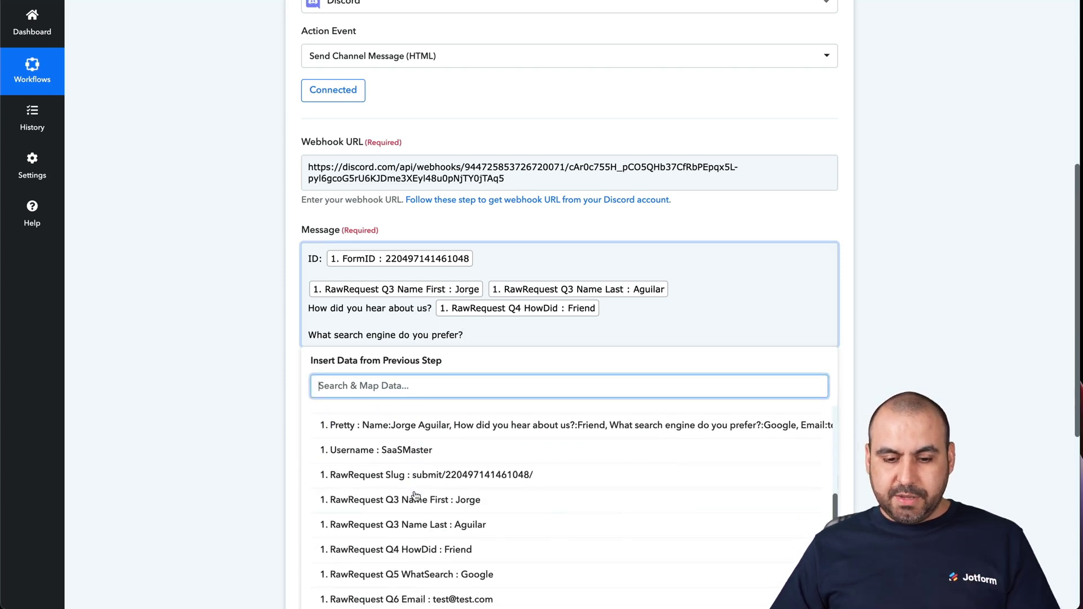
pyautogui.click(455, 536)
# Add an 'Email:' line mapped to the Q6 Email field.
pyautogui.press('Return')
pyautogui.write('Emai')
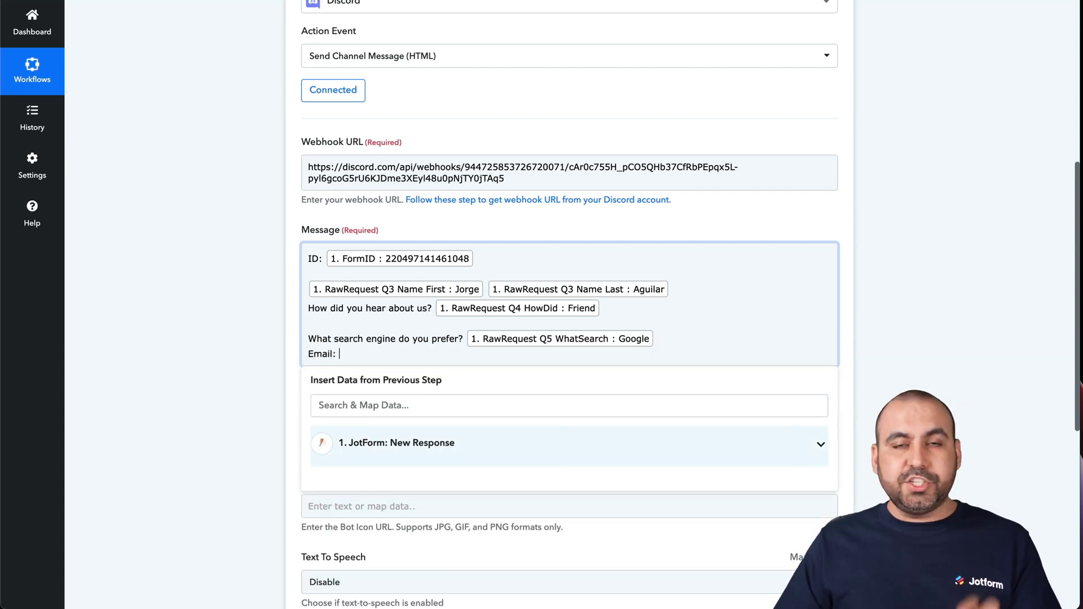
pyautogui.write('l:')
pyautogui.click(512, 448)
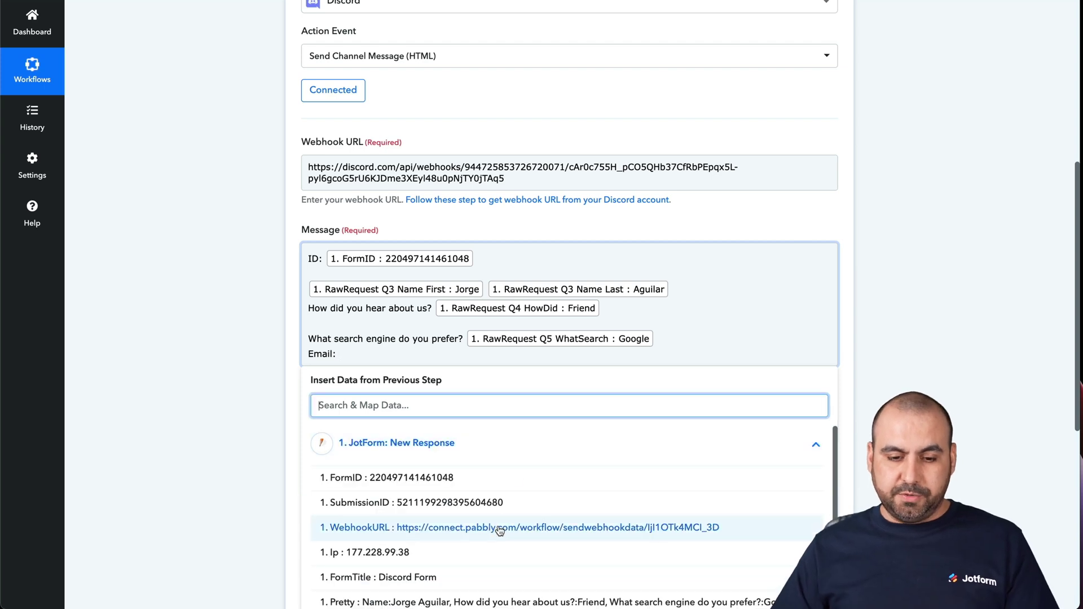
pyautogui.scroll(-5, 501, 529)
pyautogui.scroll(-1, 494, 527)
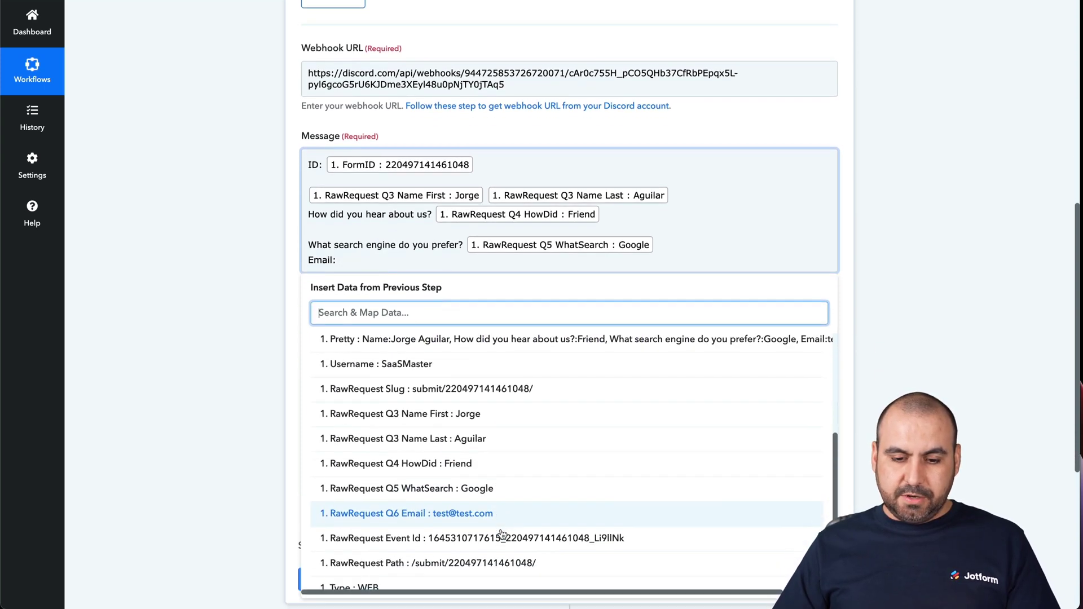
pyautogui.click(488, 513)
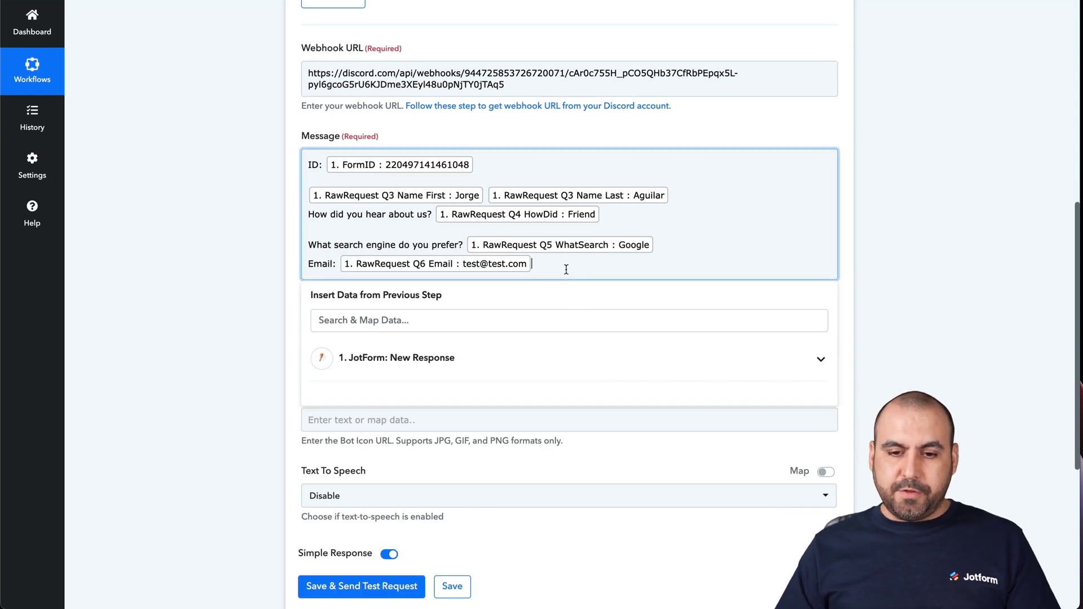
# Start a new message line and browse the Jotform fields without inserting any.
pyautogui.press('Return')
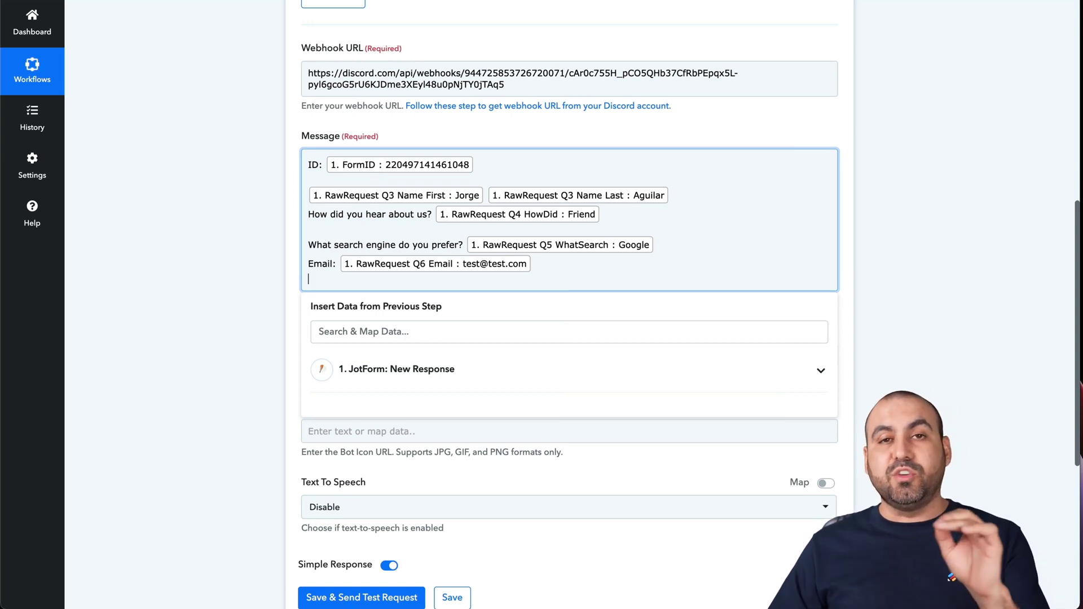
pyautogui.click(447, 381)
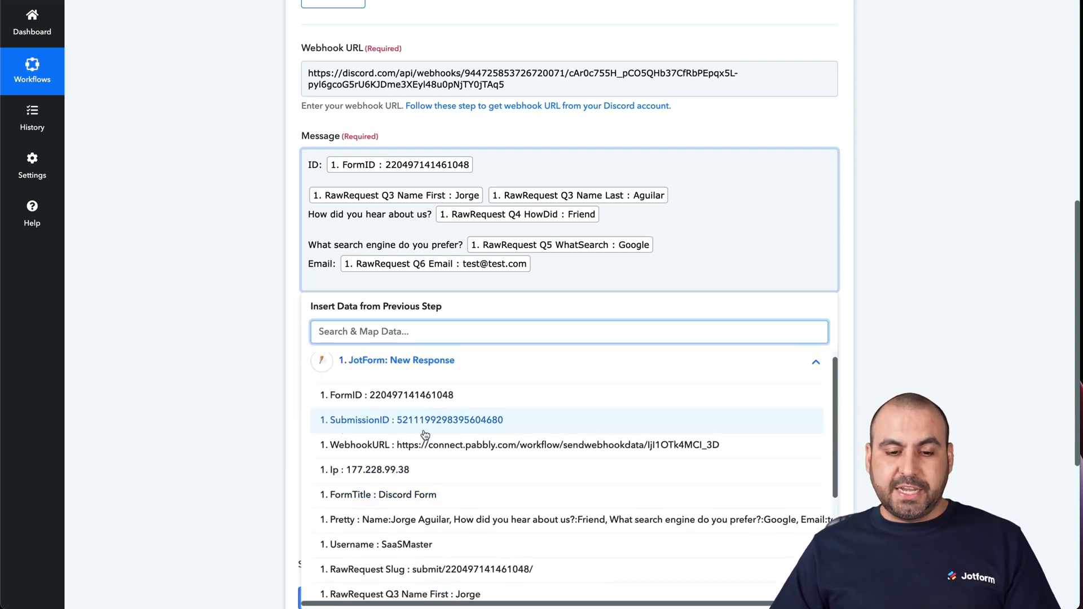
pyautogui.scroll(-3, 456, 468)
pyautogui.scroll(-6, 456, 470)
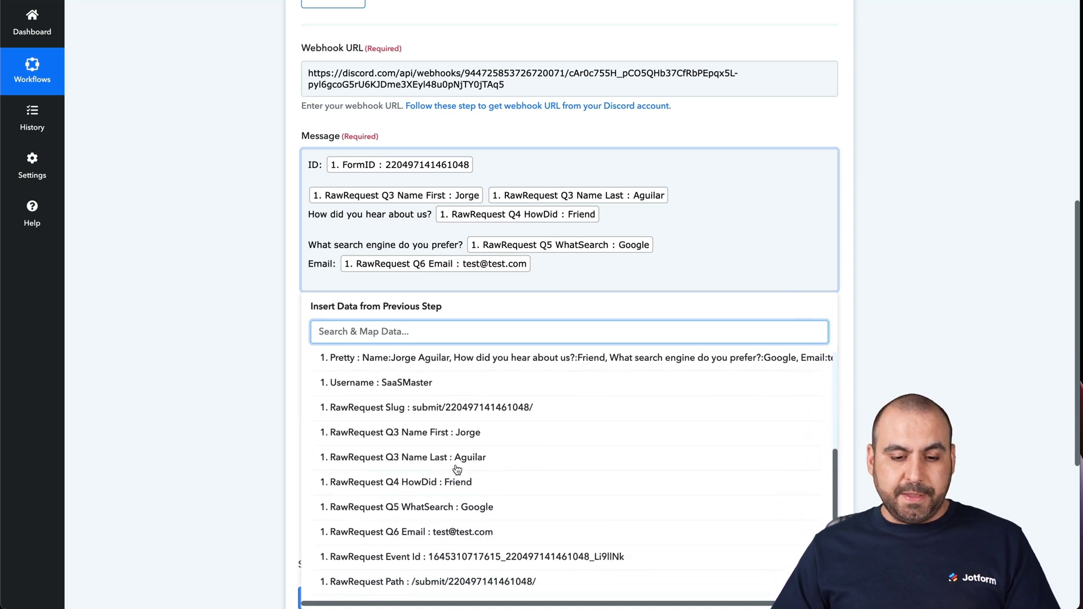
pyautogui.scroll(-1, 457, 470)
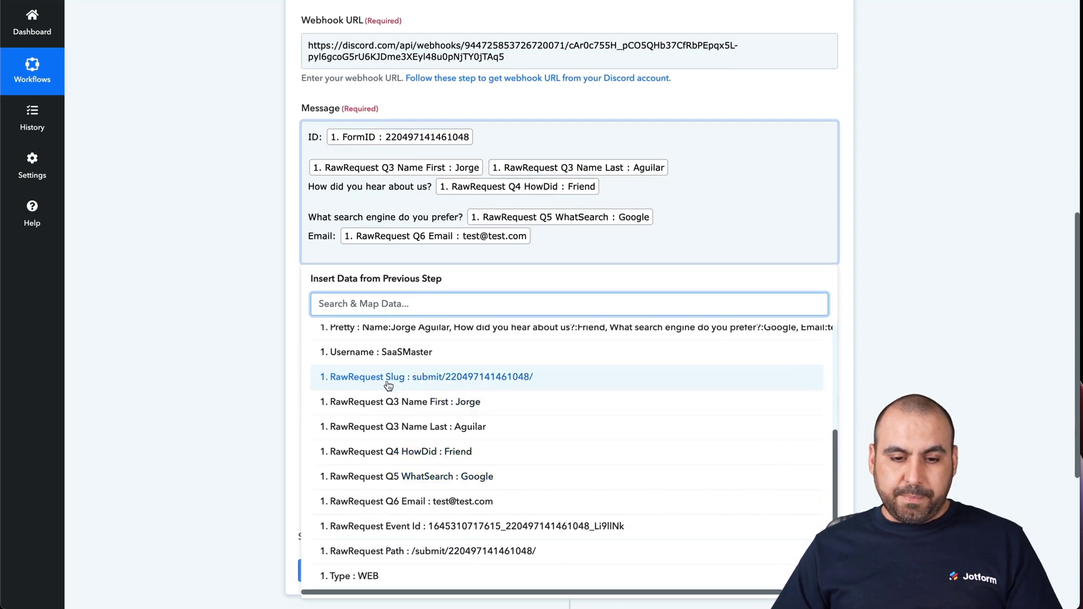
pyautogui.scroll(-1, 466, 483)
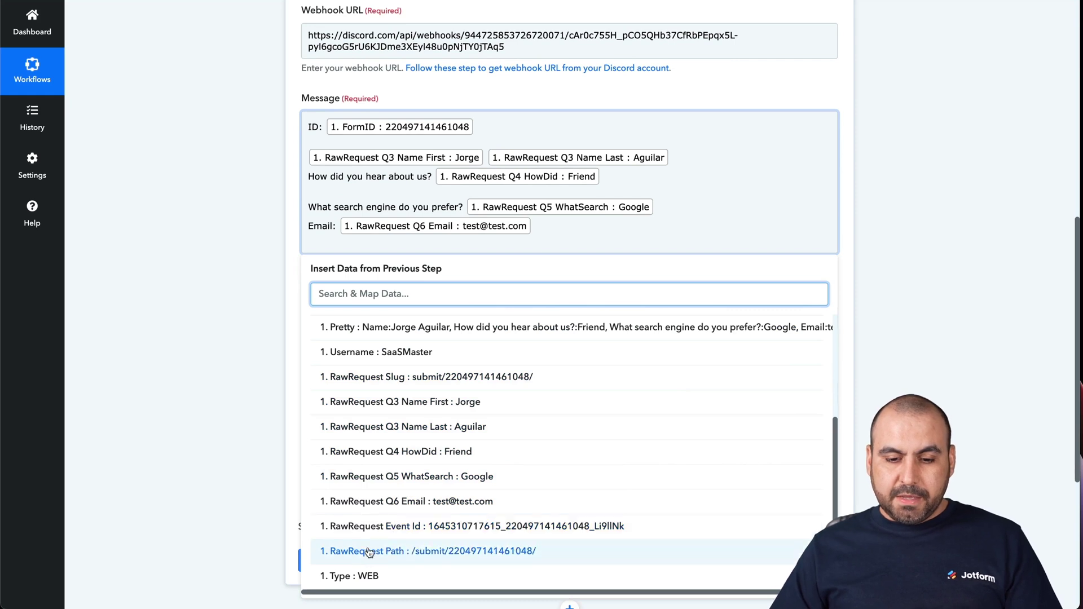
pyautogui.click(268, 292)
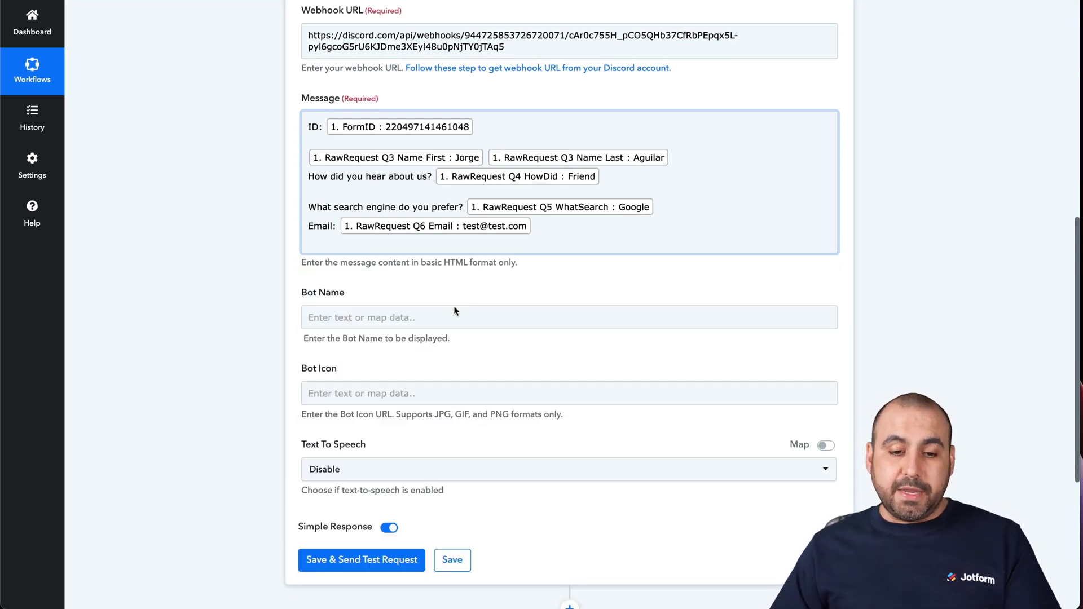
# Name the bot 'Jotform Bot', save and send the test request, then switch to Discord.
pyautogui.click(361, 312)
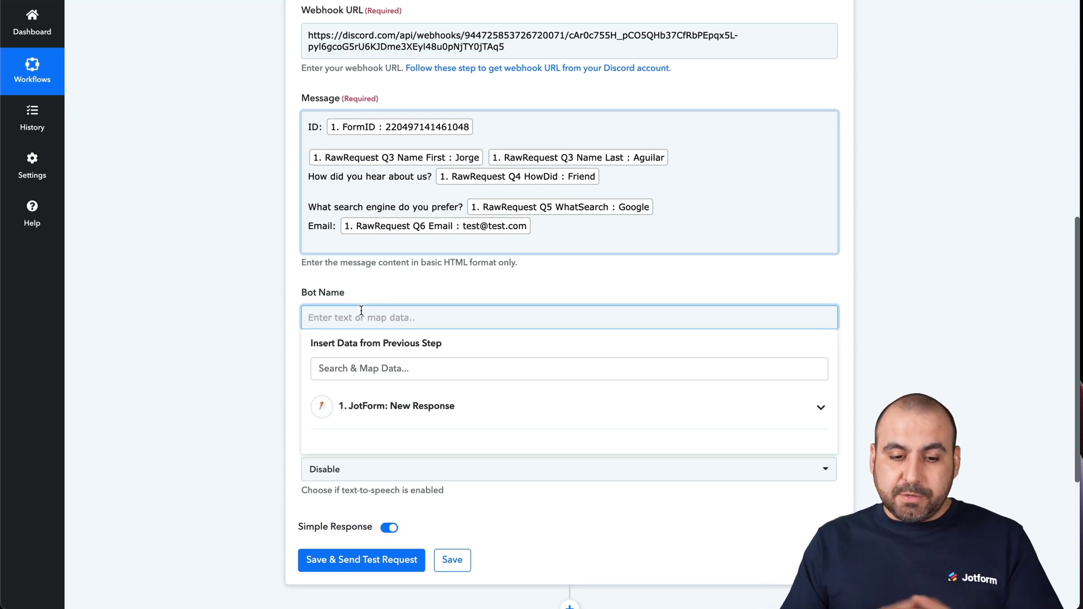
pyautogui.write('Jotform Bot')
pyautogui.click(232, 325)
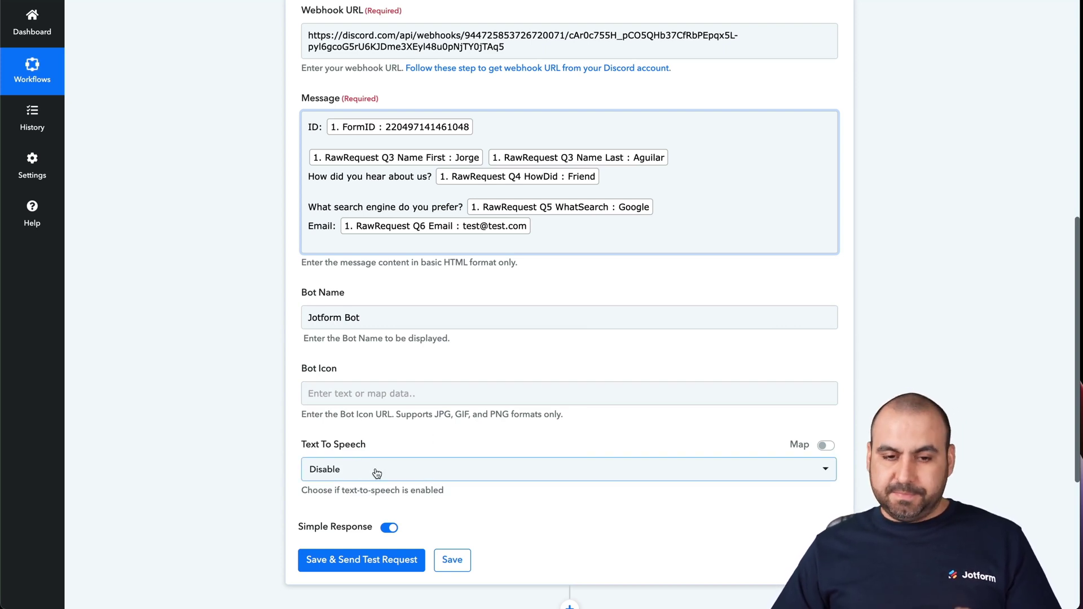
pyautogui.click(389, 565)
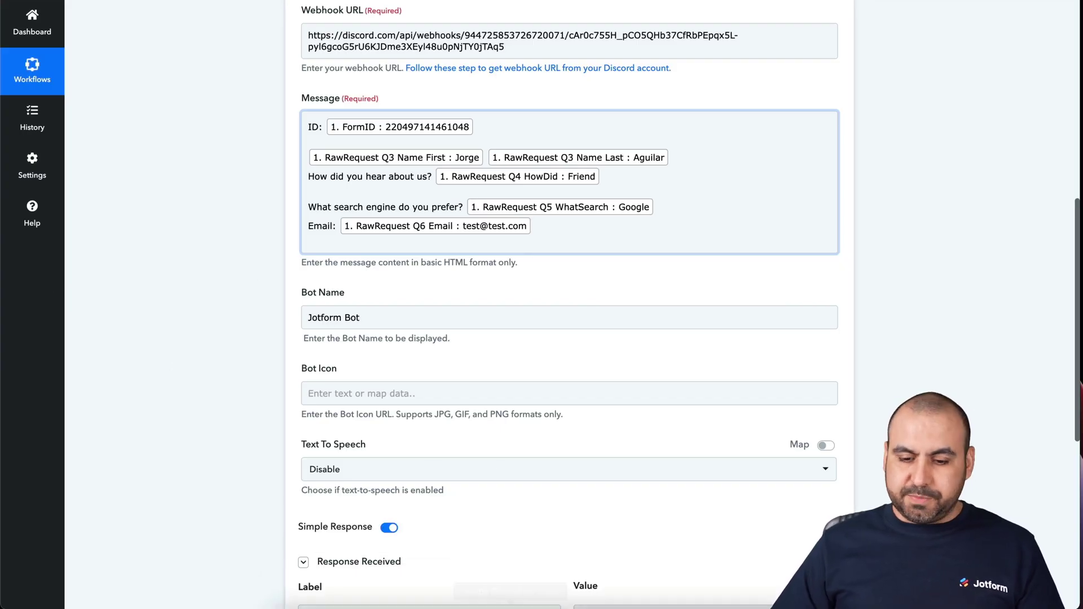
pyautogui.click(722, 585)
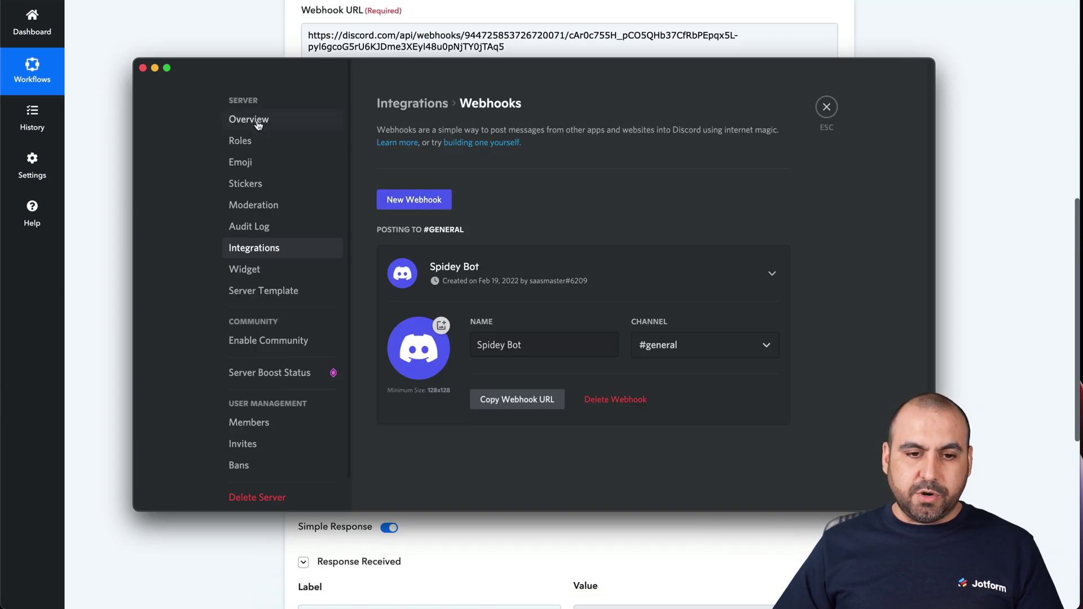
# Exit server settings, review the Jotform Bot test post in #general, and close Discord.
pyautogui.click(826, 107)
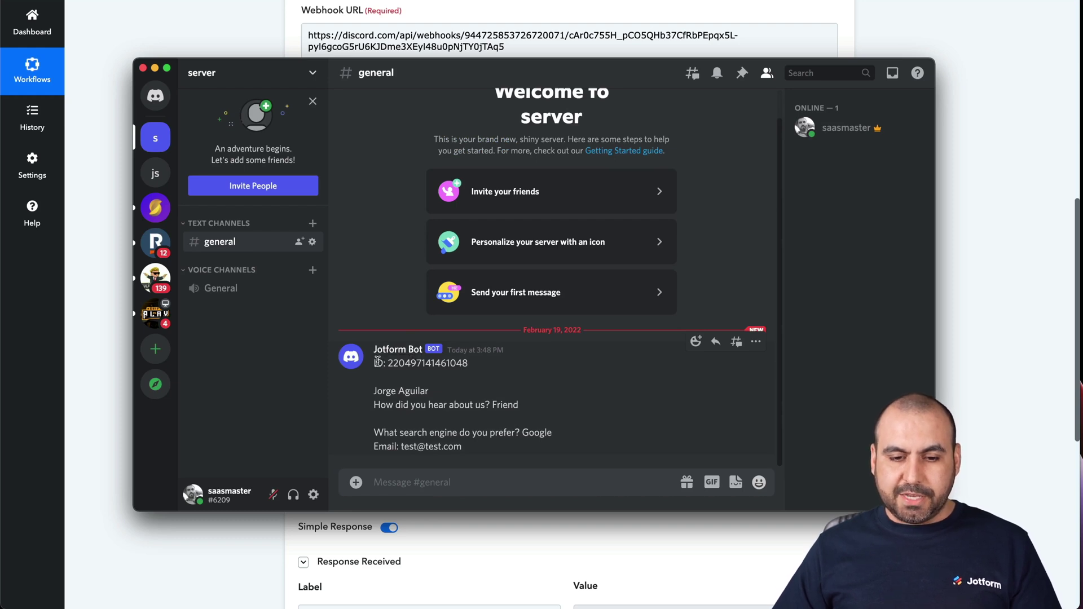
pyautogui.moveTo(374, 362); pyautogui.dragTo(542, 443)
pyautogui.click(541, 442)
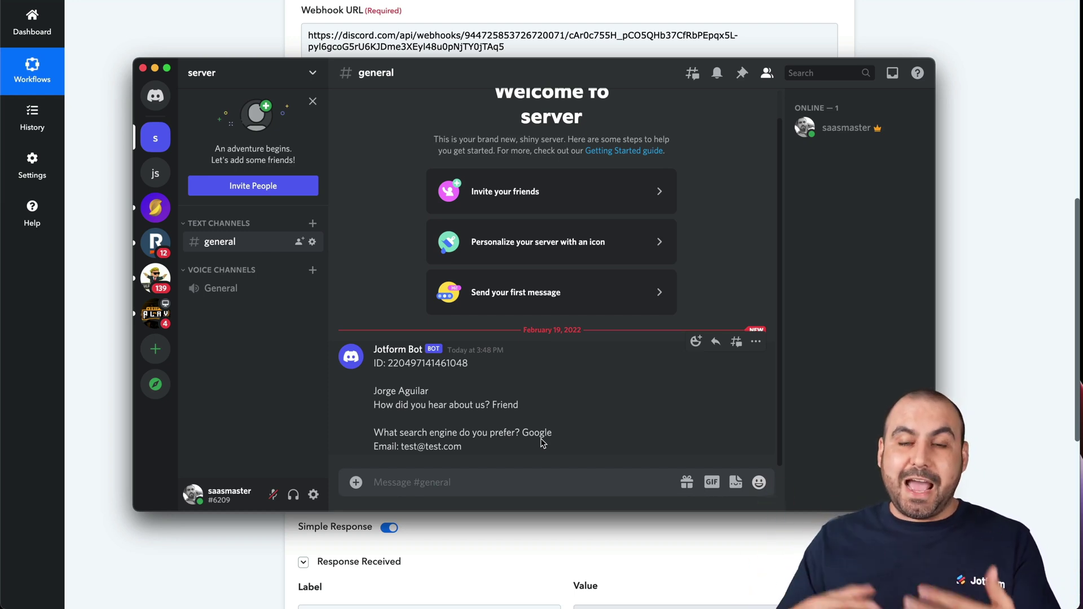
pyautogui.moveTo(709, 87); pyautogui.dragTo(712, 83)
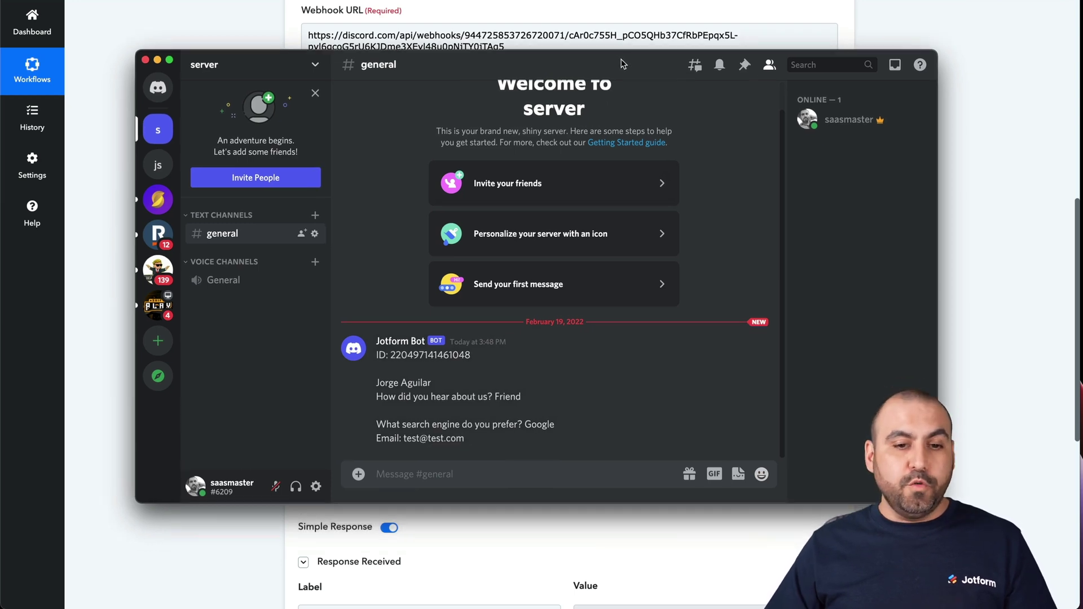
pyautogui.click(1010, 244)
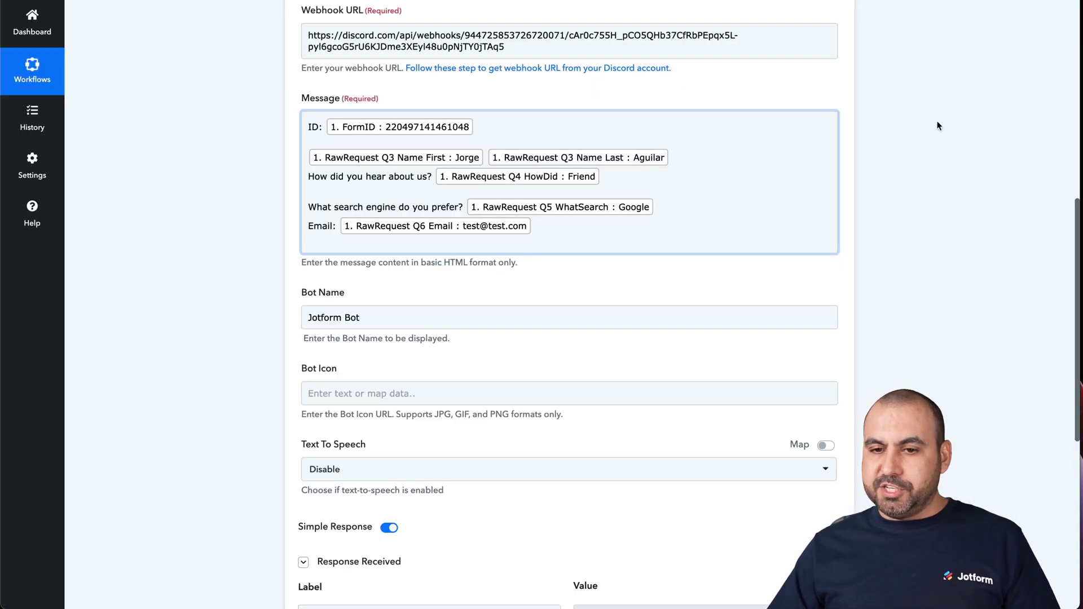
# Open the published Discord Form from the Publish tab in an incognito window.
pyautogui.scroll(9, 925, 119)
pyautogui.scroll(-1, 846, 98)
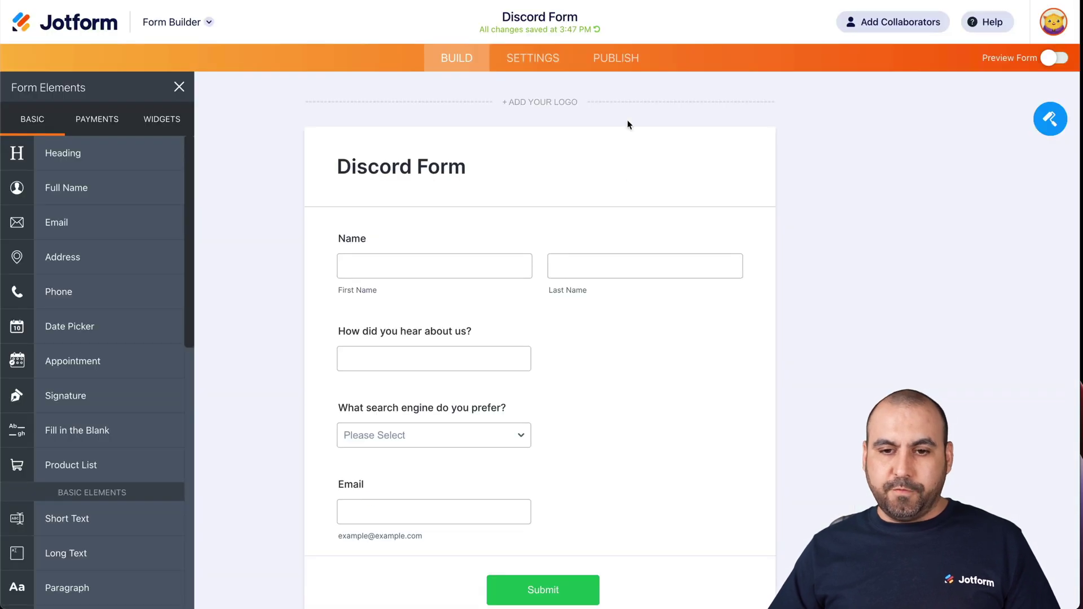
pyautogui.click(619, 57)
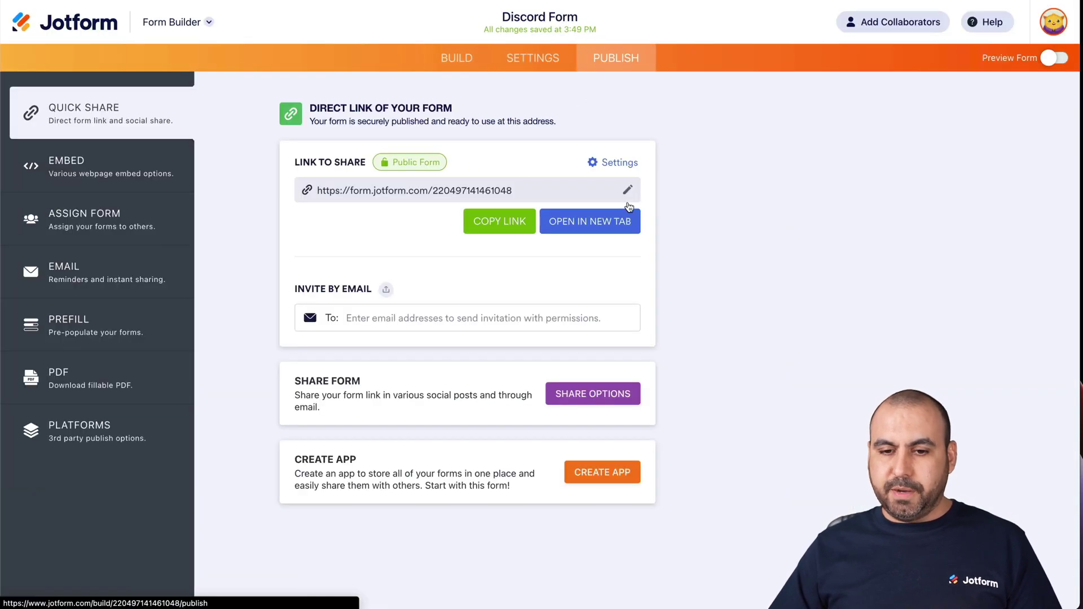
pyautogui.rightClick(590, 223)
pyautogui.click(620, 249)
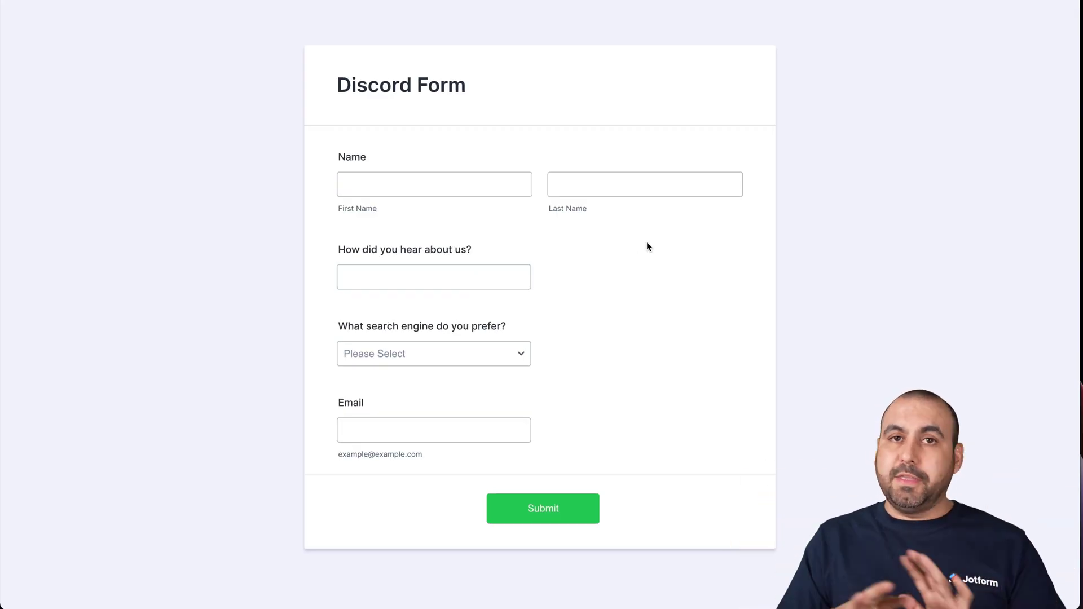
# Submit a response with first and last name, 'Family' referral, Bing search engine and an e-mail address.
pyautogui.click(485, 192)
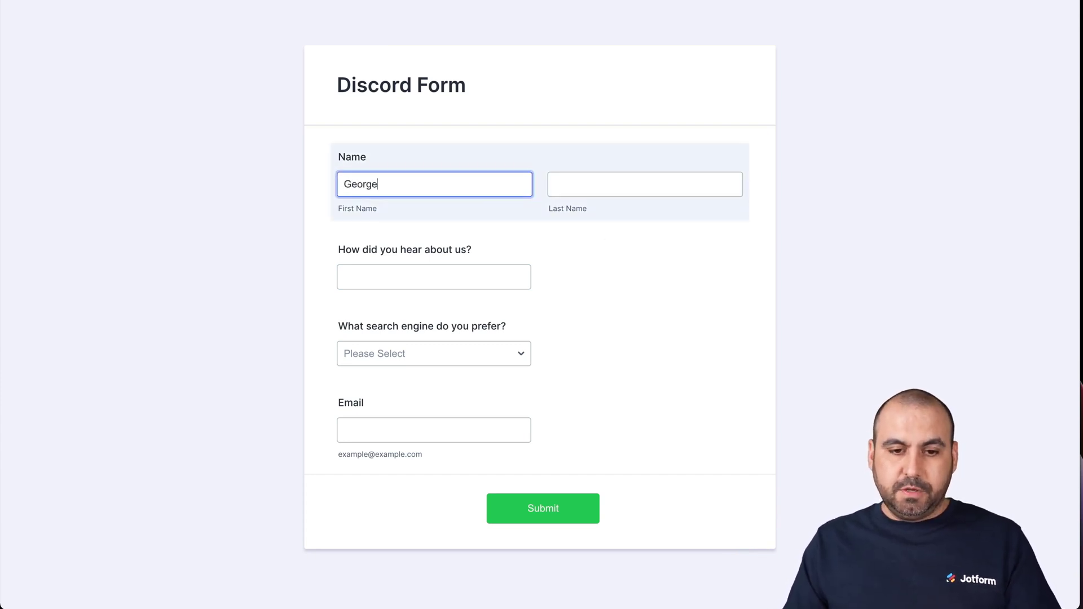
pyautogui.click(555, 184)
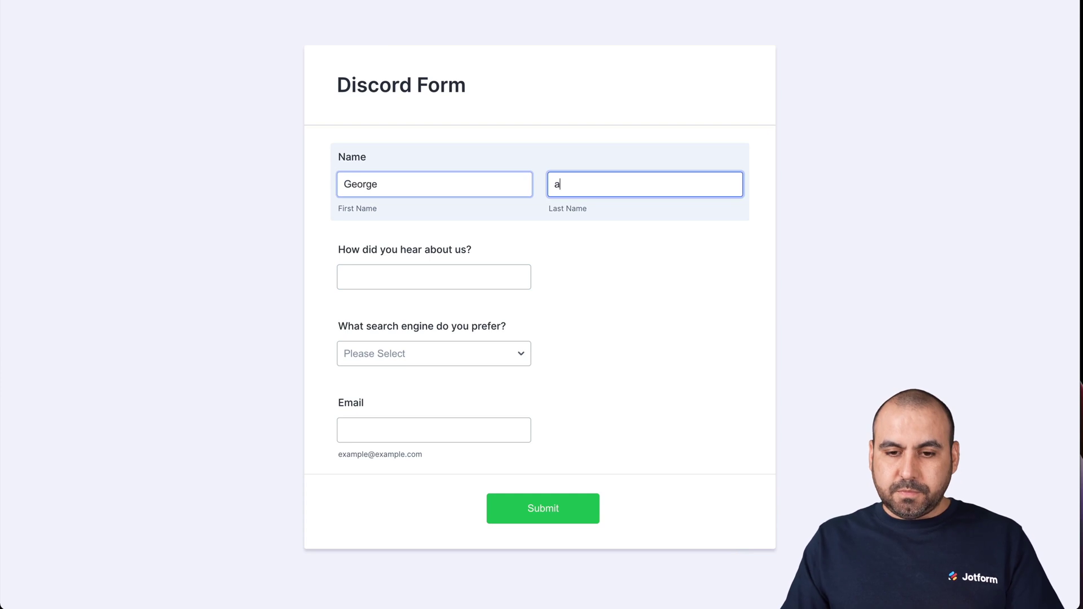
pyautogui.click(407, 278)
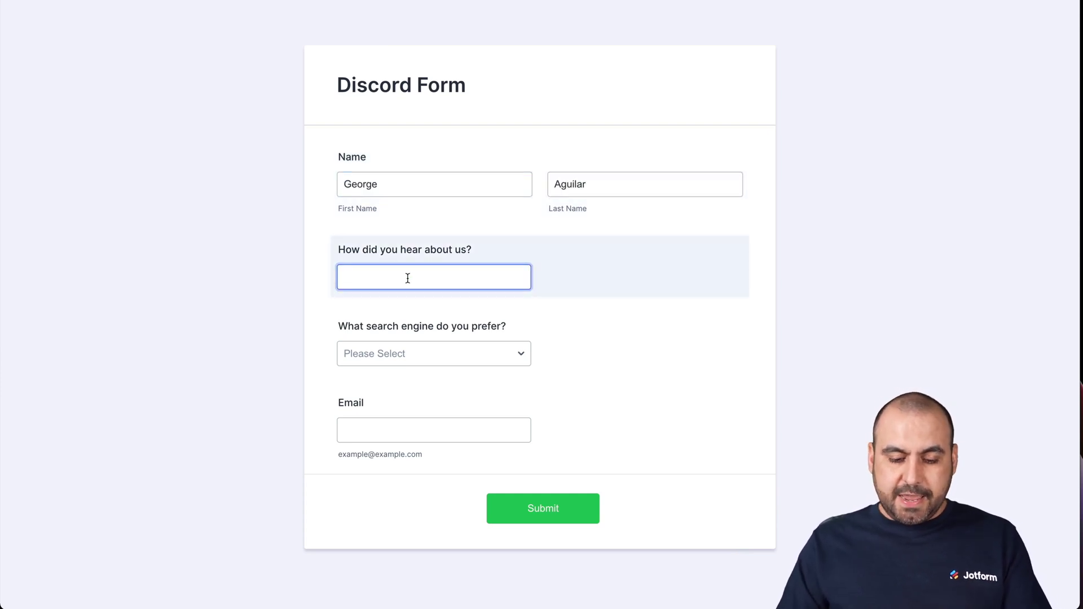
pyautogui.write('Family')
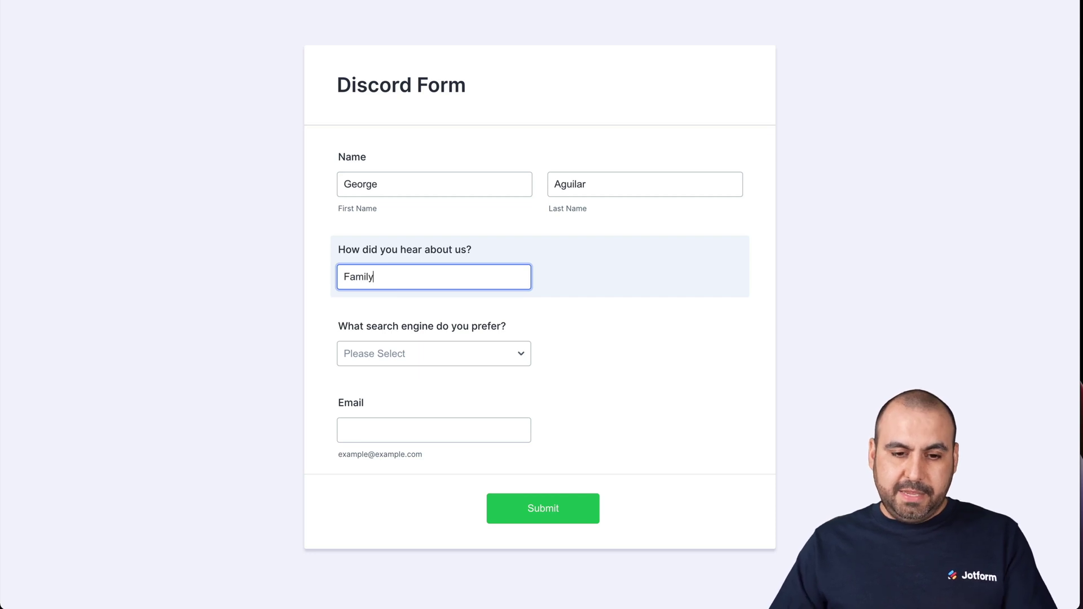
pyautogui.click(387, 353)
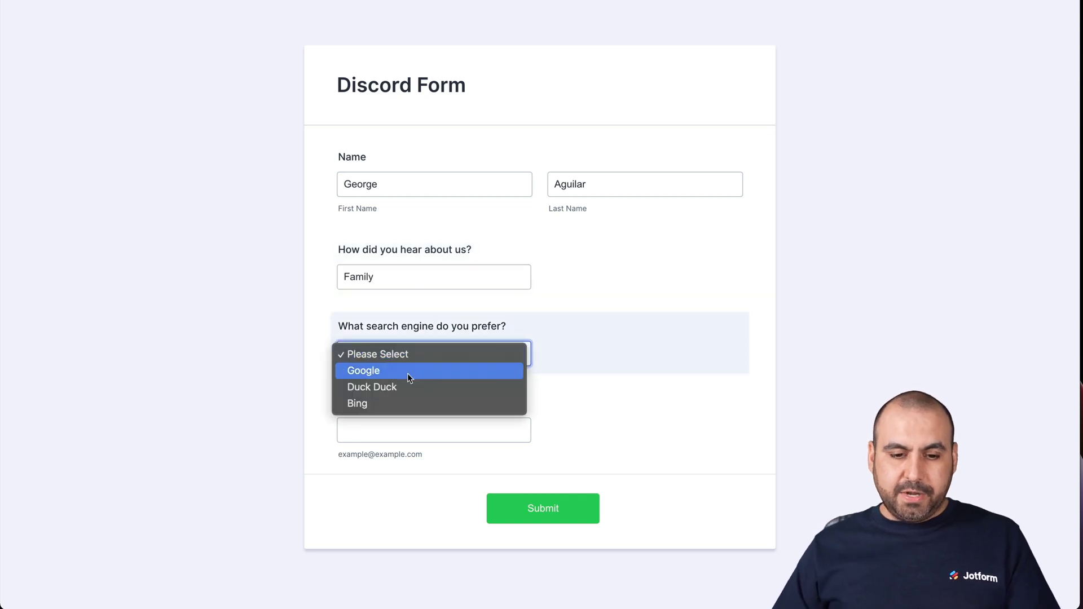
pyautogui.click(414, 404)
pyautogui.click(393, 426)
pyautogui.write('test2')
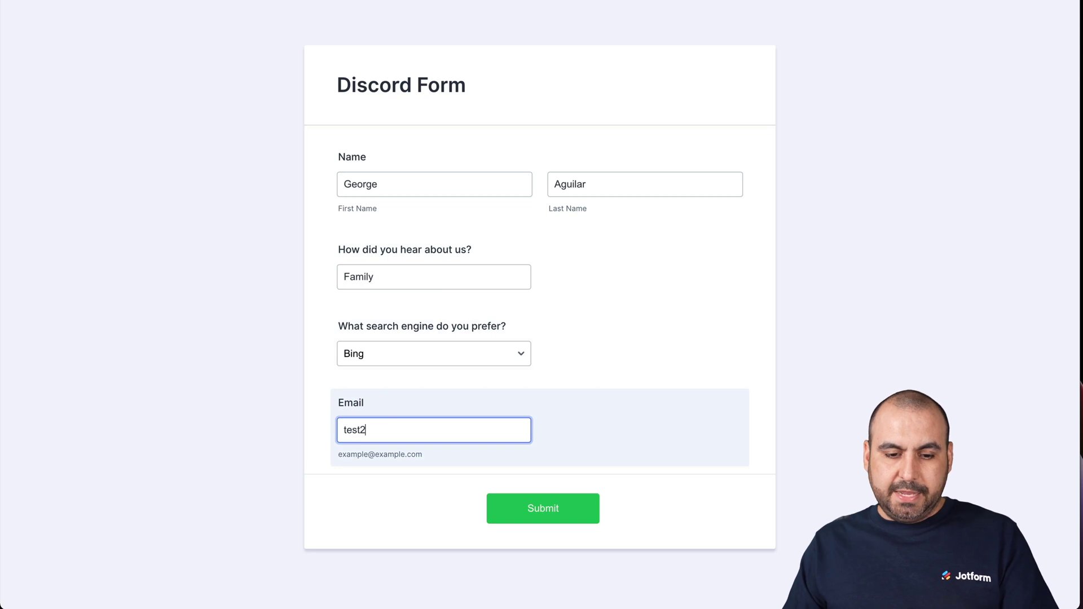
pyautogui.write('@test.com')
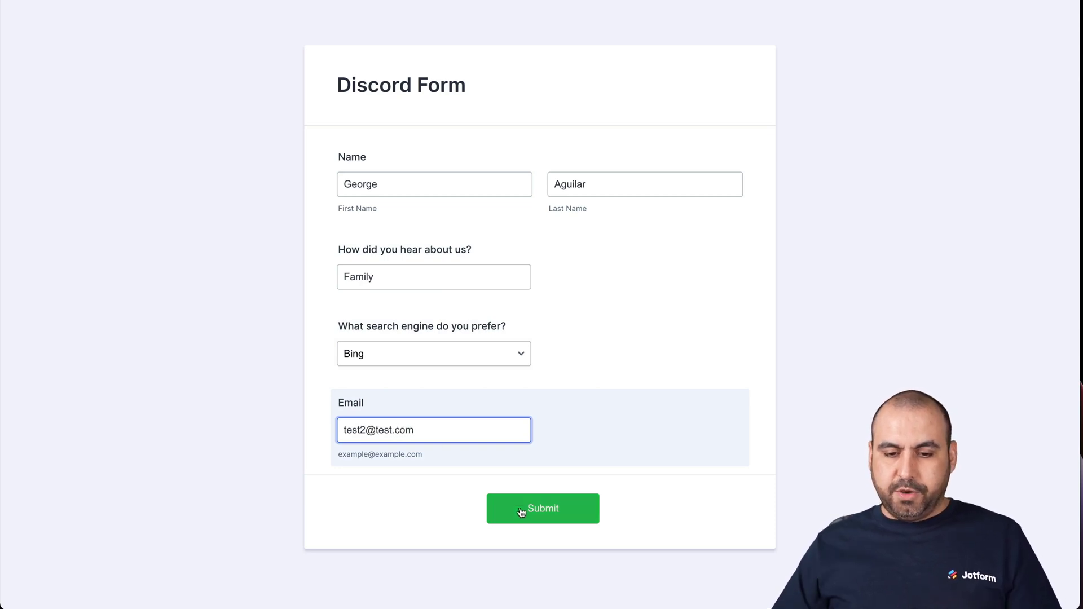
pyautogui.click(521, 512)
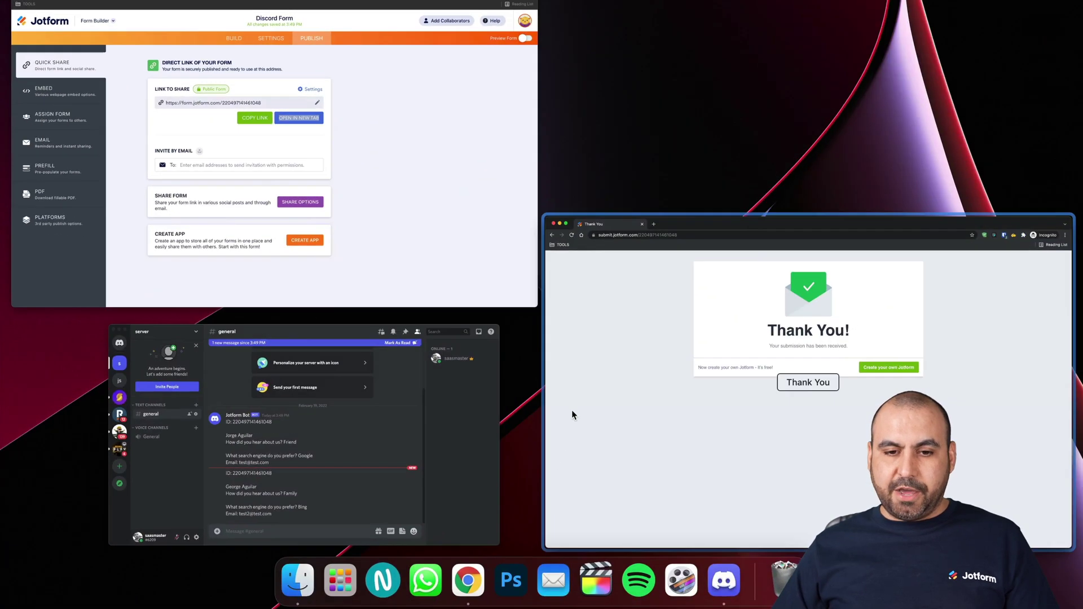
# Check the new Jotform Bot post's form ID, Family answer and referral question, then hide Discord.
pyautogui.moveTo(339, 321); pyautogui.dragTo(839, 259)
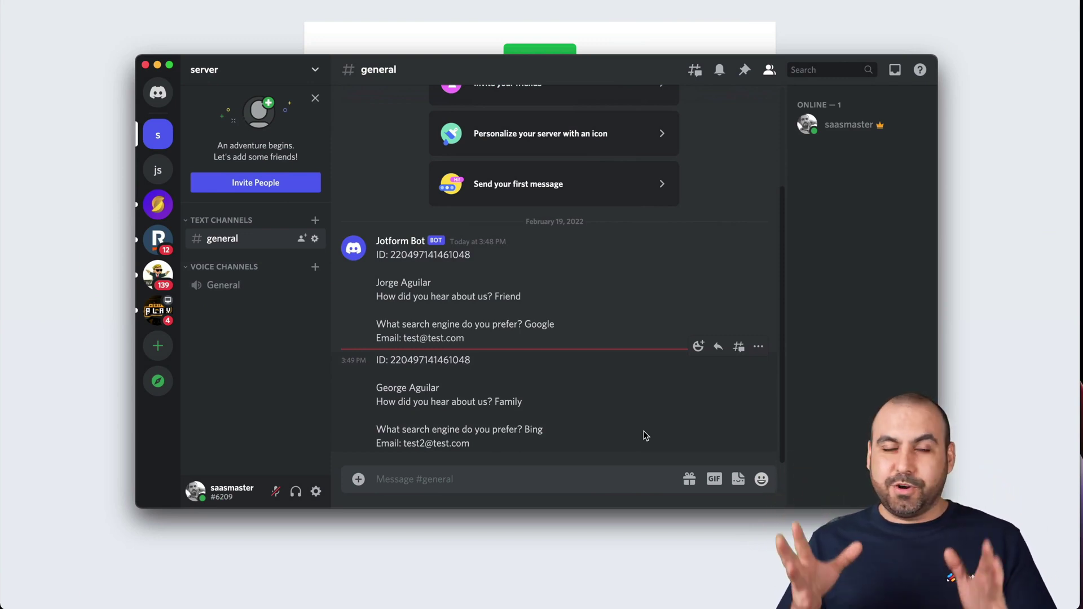
pyautogui.moveTo(376, 360); pyautogui.dragTo(446, 361)
pyautogui.click(446, 361)
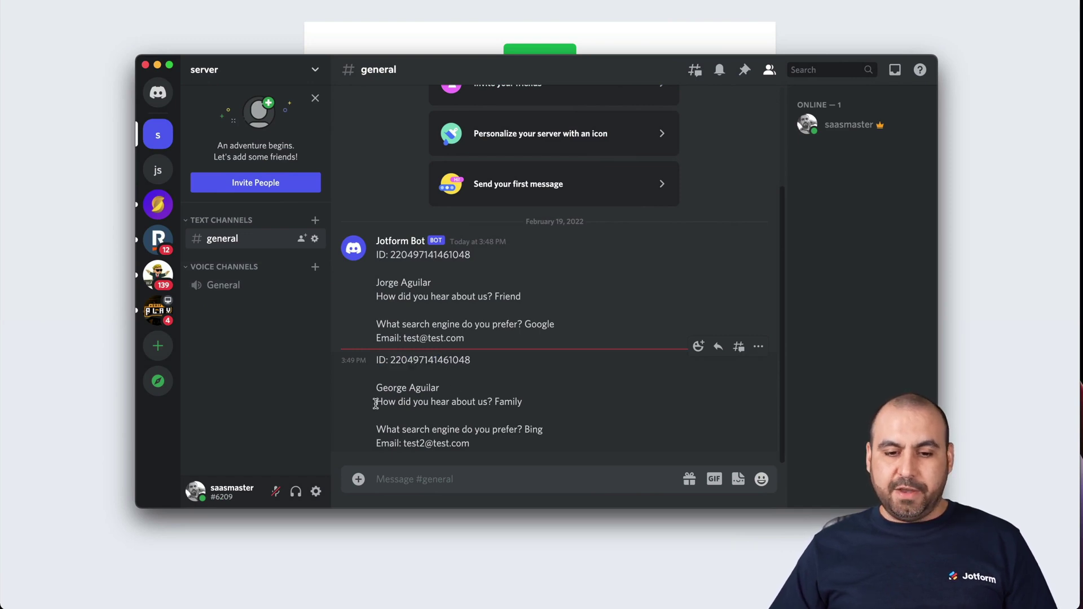
pyautogui.moveTo(497, 401); pyautogui.dragTo(528, 404)
pyautogui.click(528, 404)
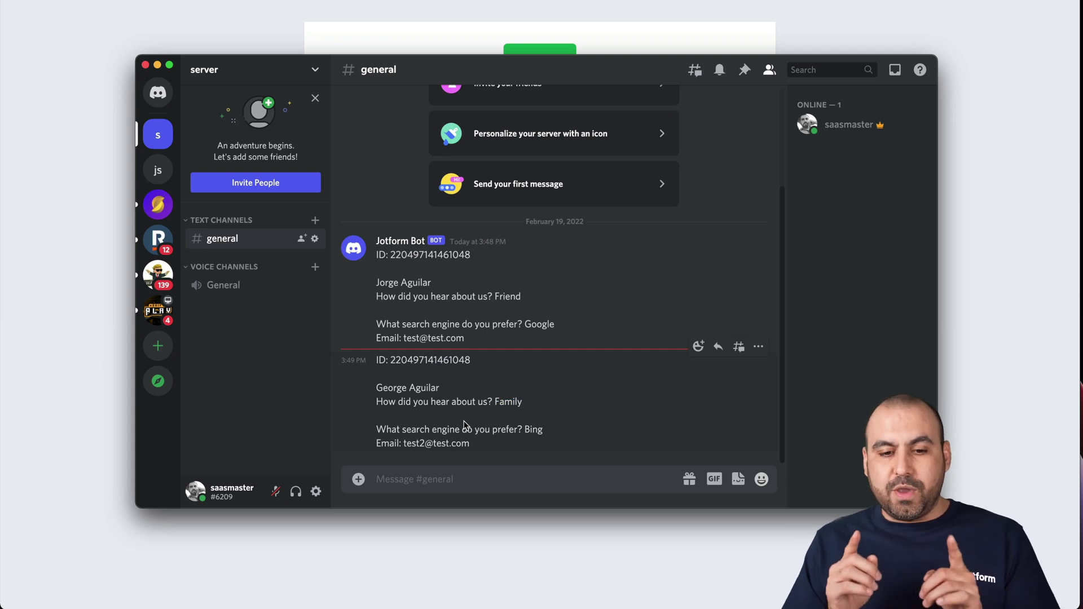
pyautogui.moveTo(376, 401); pyautogui.dragTo(519, 401)
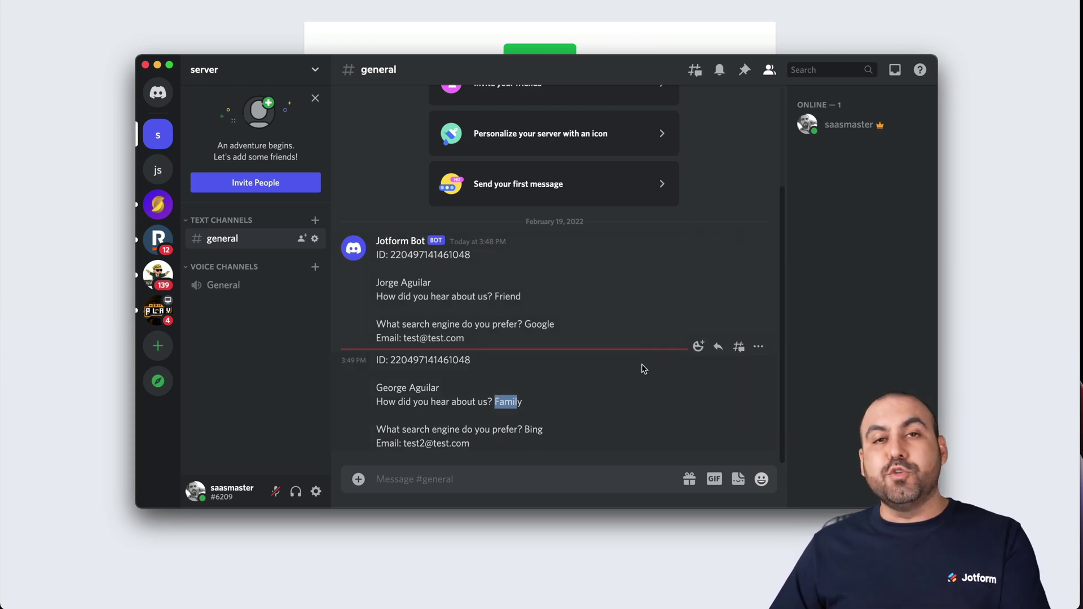
pyautogui.click(1030, 343)
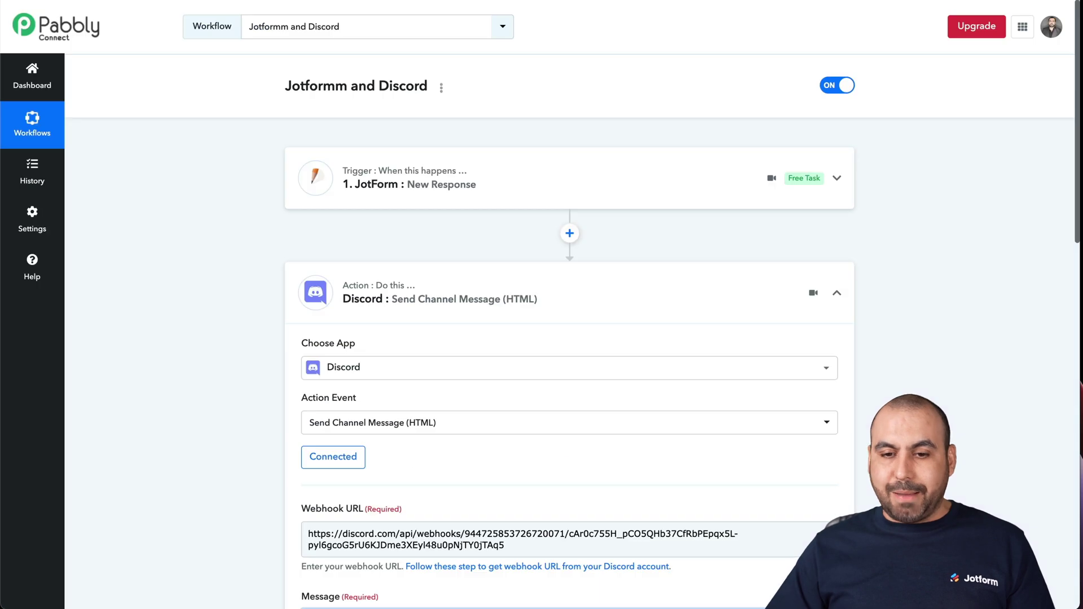
# Collapse the Discord action card and insert a new step between the JotForm trigger and Discord.
pyautogui.click(703, 299)
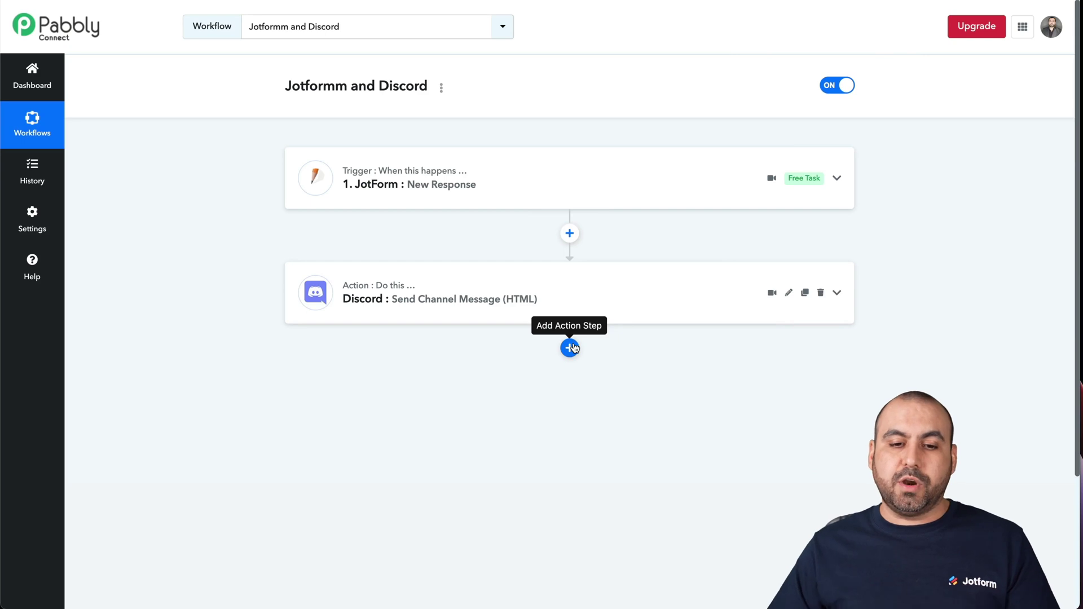
pyautogui.click(570, 233)
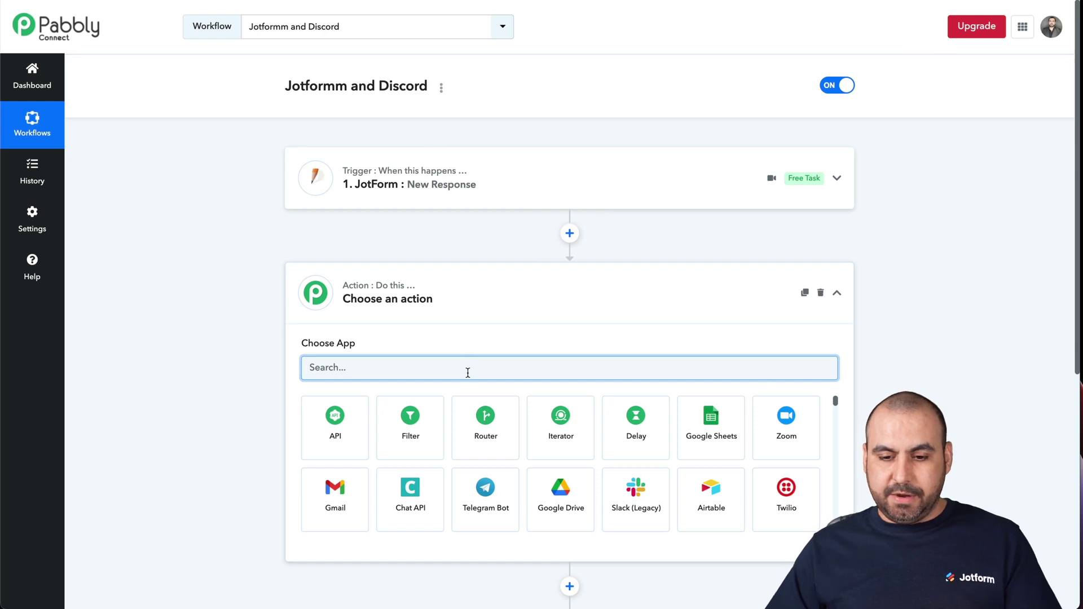
# Make the new step a Delay by Pabbly action delaying for 15 Minutes, then collapse it.
pyautogui.click(645, 438)
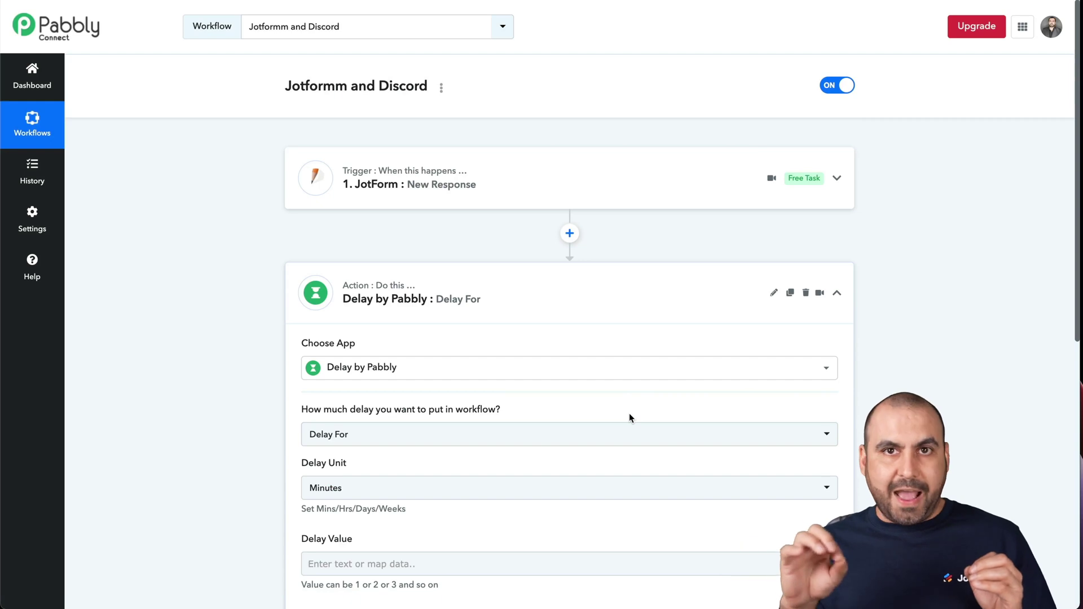
pyautogui.scroll(-2, 628, 417)
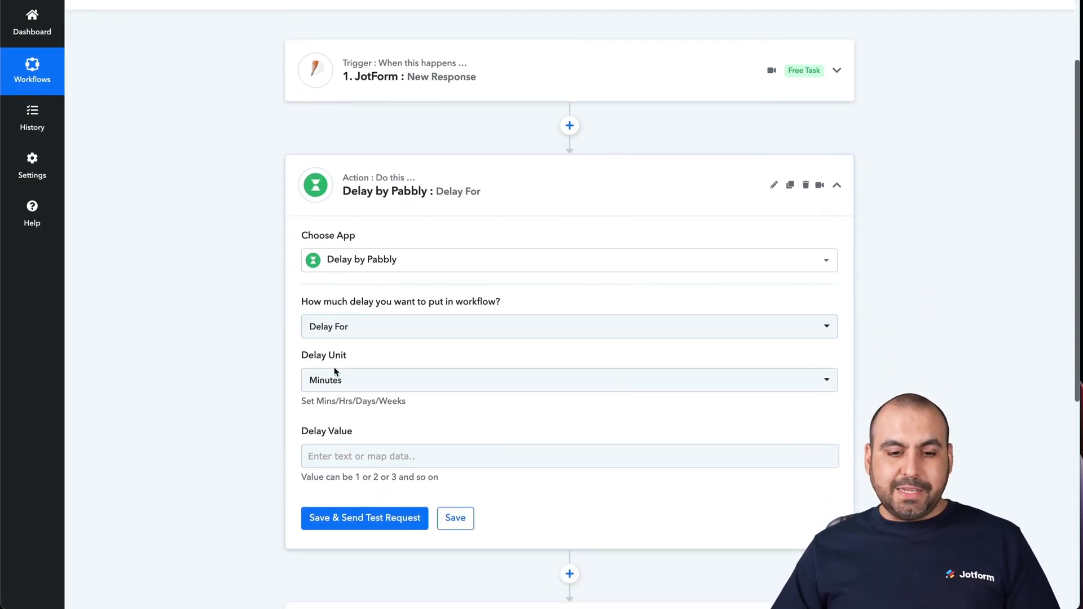
pyautogui.click(362, 381)
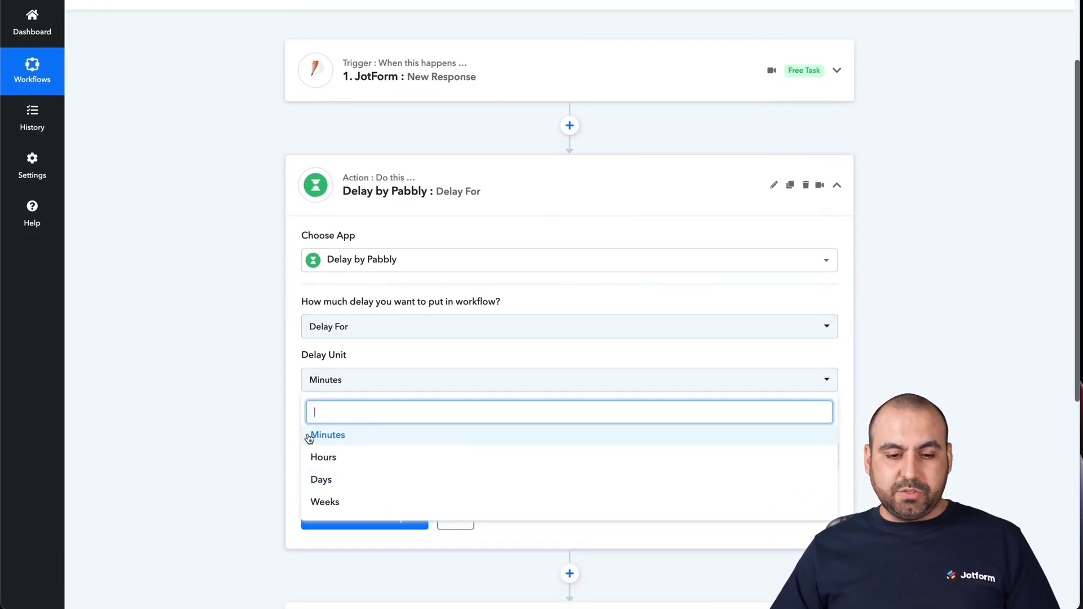
pyautogui.click(348, 436)
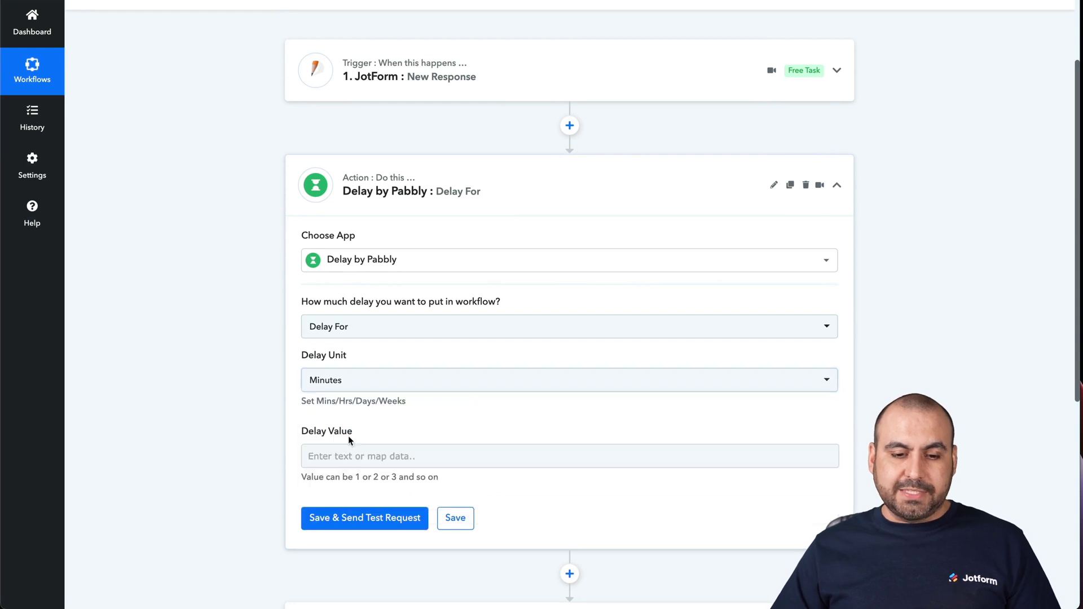
pyautogui.click(374, 454)
pyautogui.write('1')
pyautogui.click(235, 407)
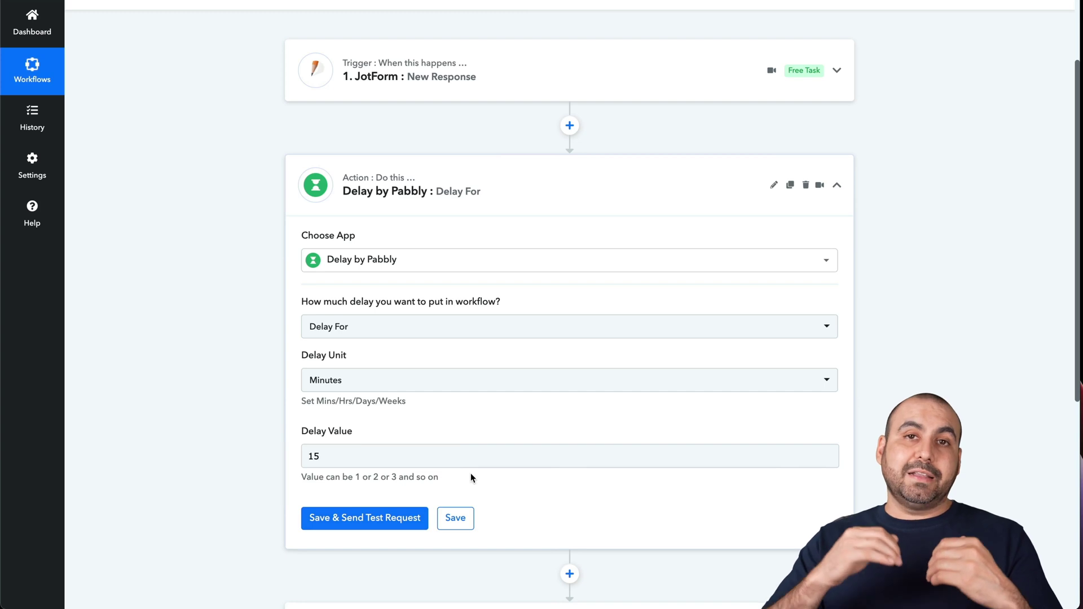
pyautogui.click(597, 188)
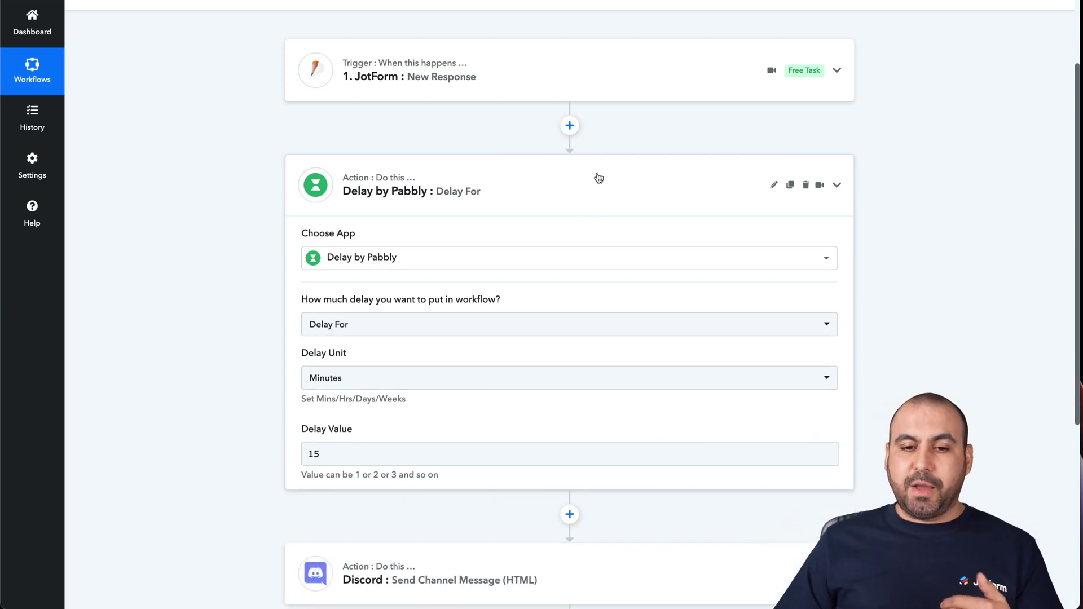